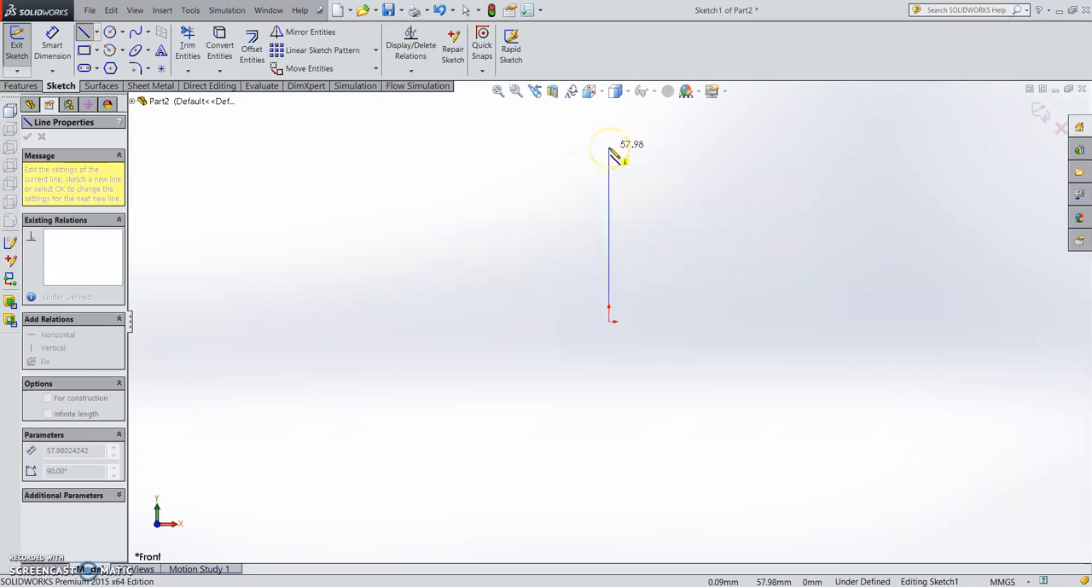
- Sketch a closed five-sided profile from the origin with a left edge about 58 mm high, a horizontal top, a sloped corner and a vertical right edge
click(609, 149)
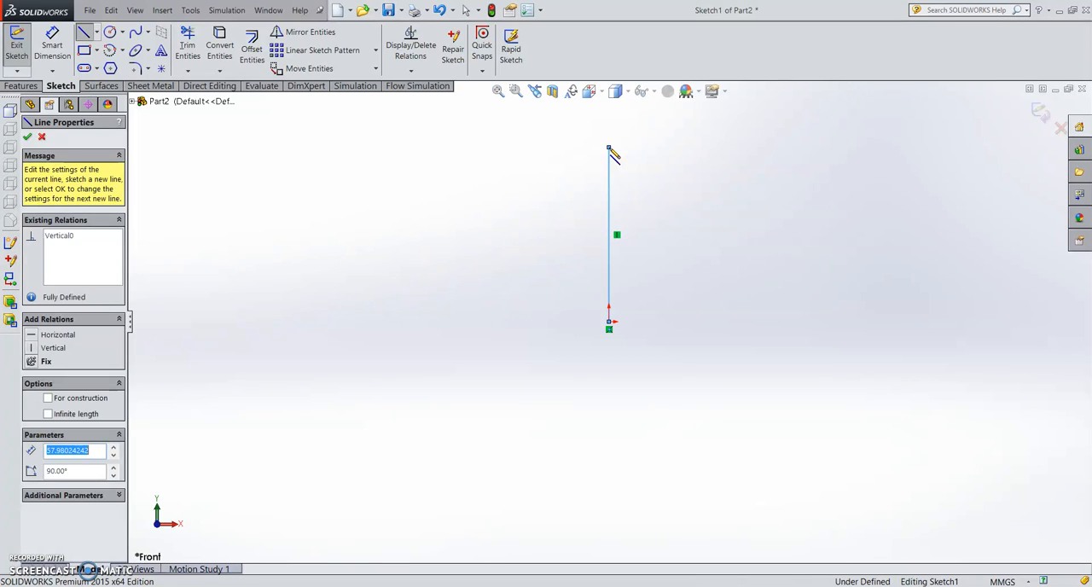
click(772, 149)
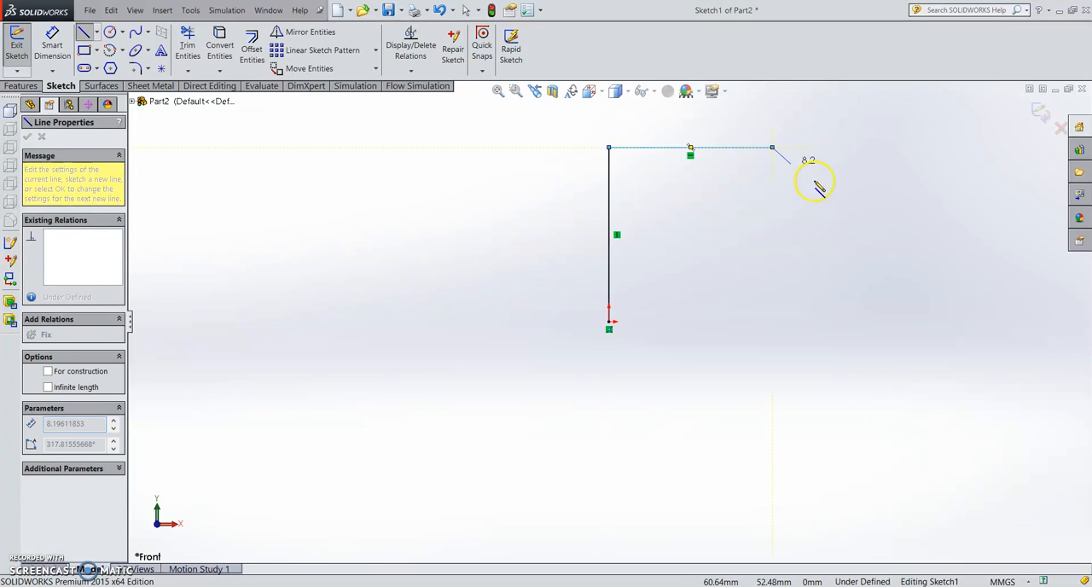
click(924, 244)
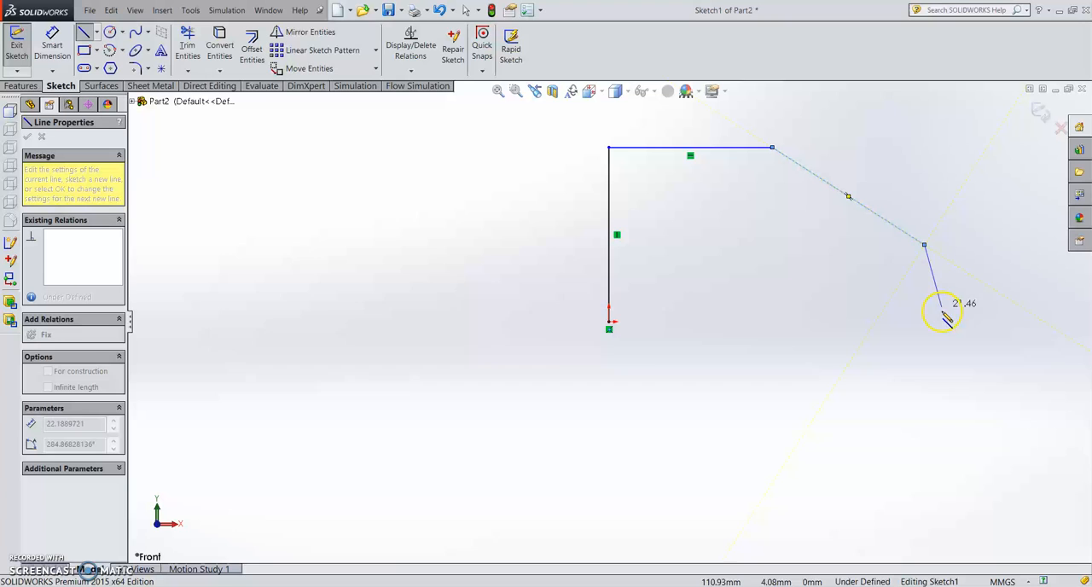
click(924, 354)
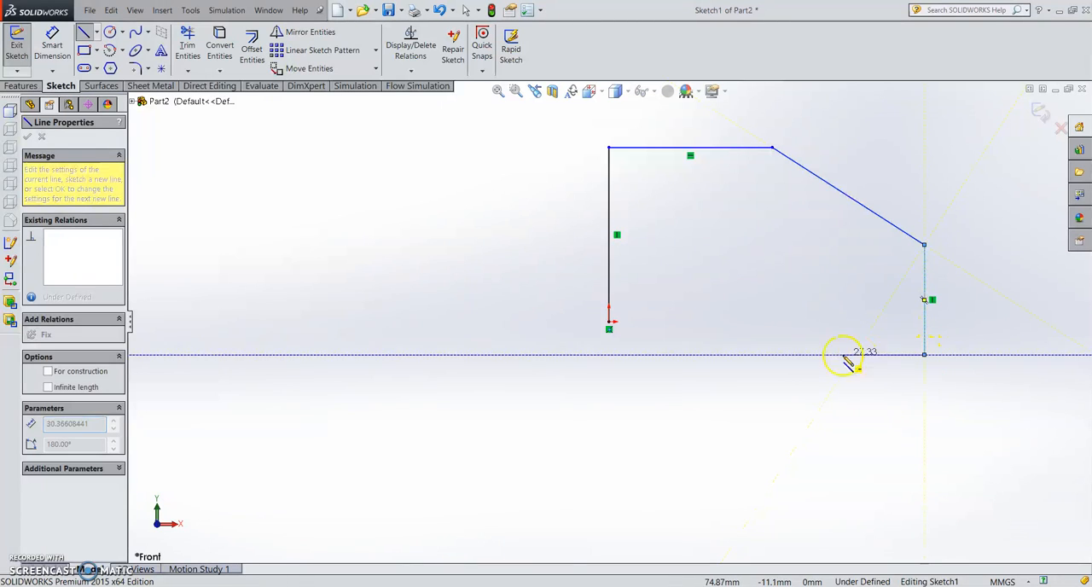
click(609, 322)
key(Escape)
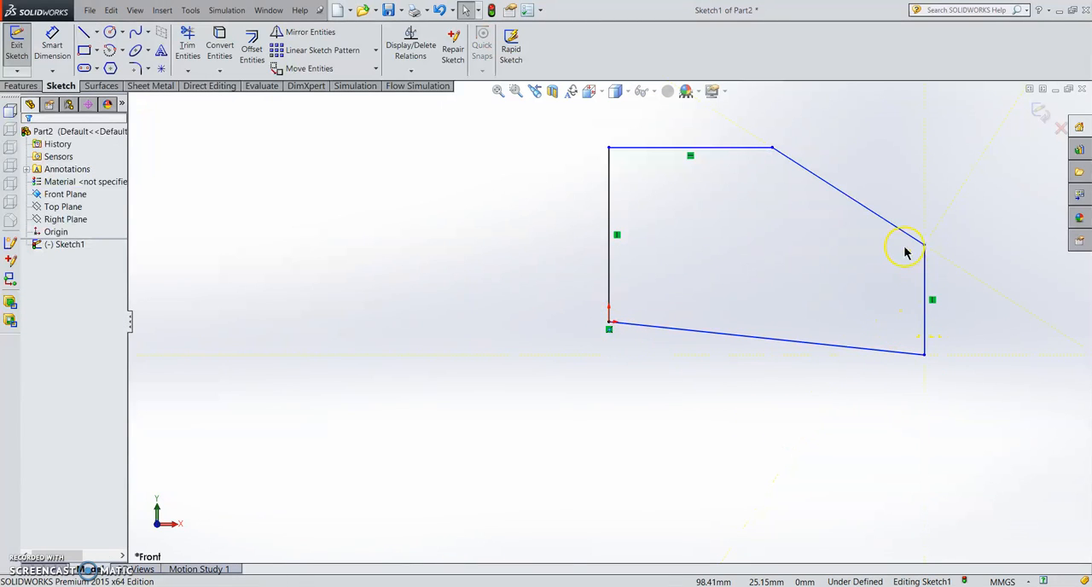
key(f)
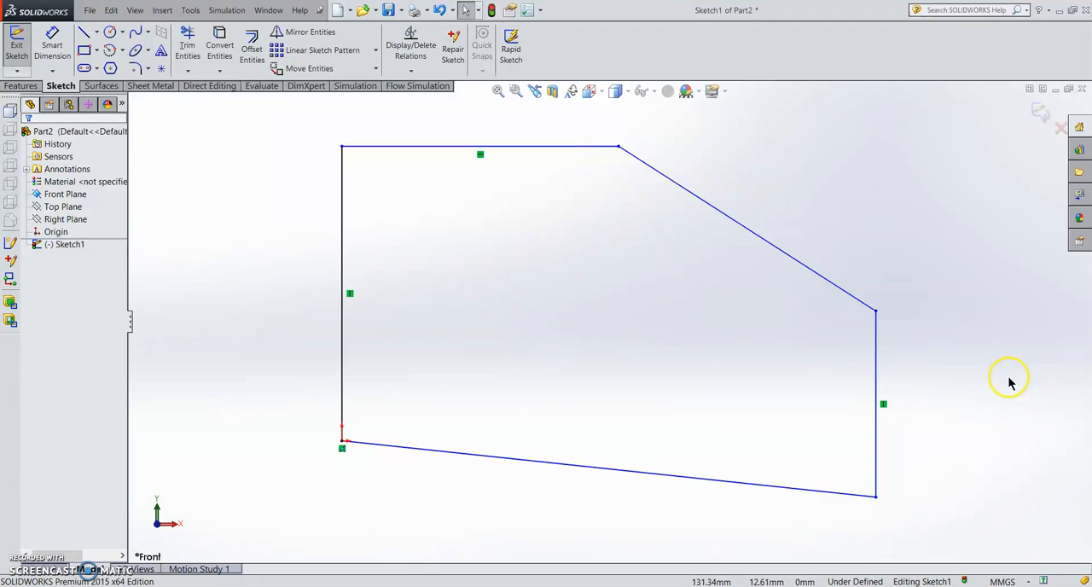
- Switch the document units to IPS (inch, pound, second) and reopen the profile sketch for editing
click(1026, 580)
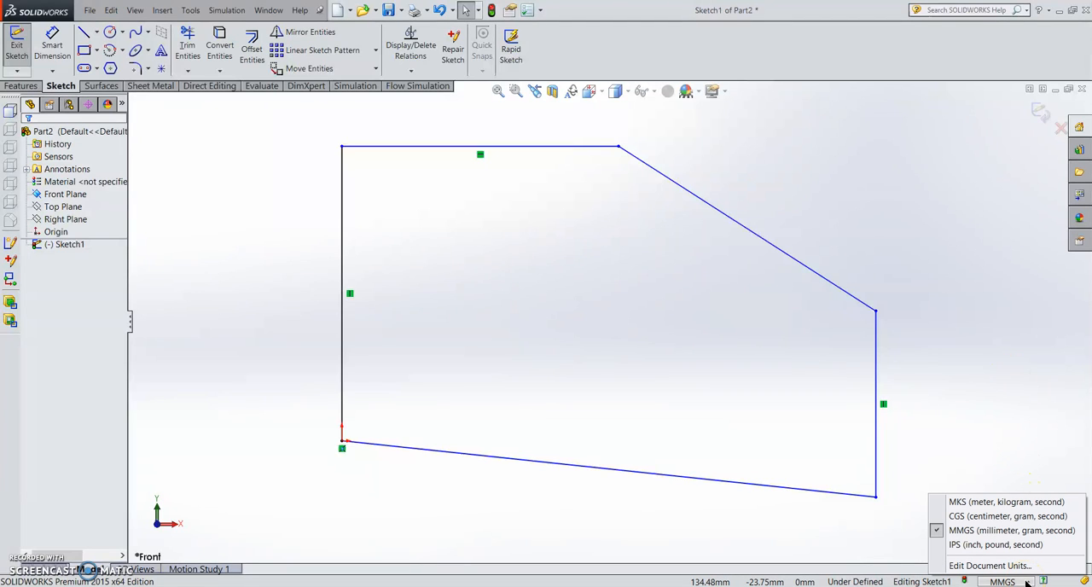
click(978, 546)
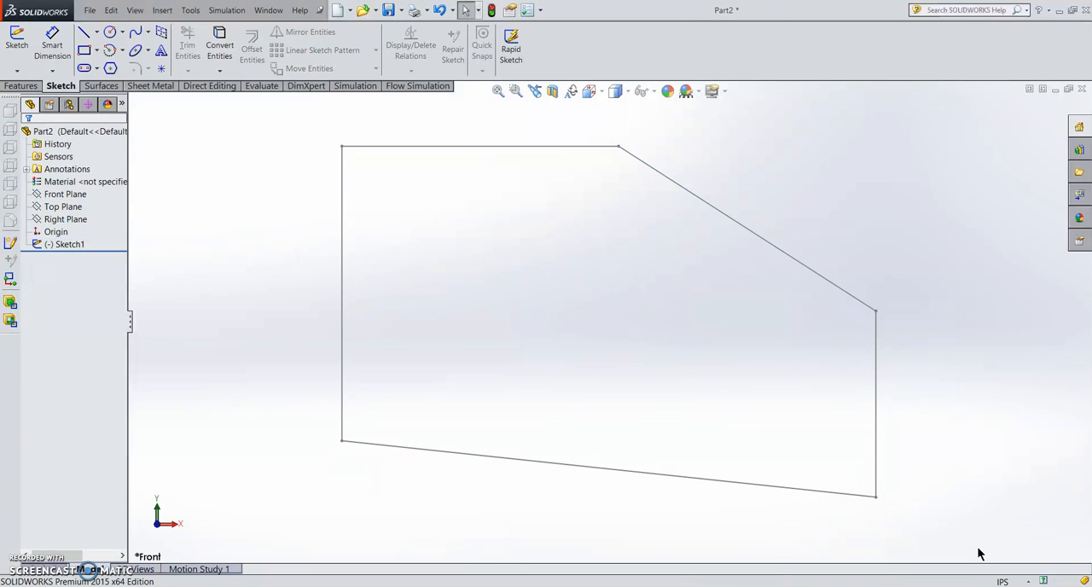
click(1020, 579)
click(729, 548)
right_click(75, 245)
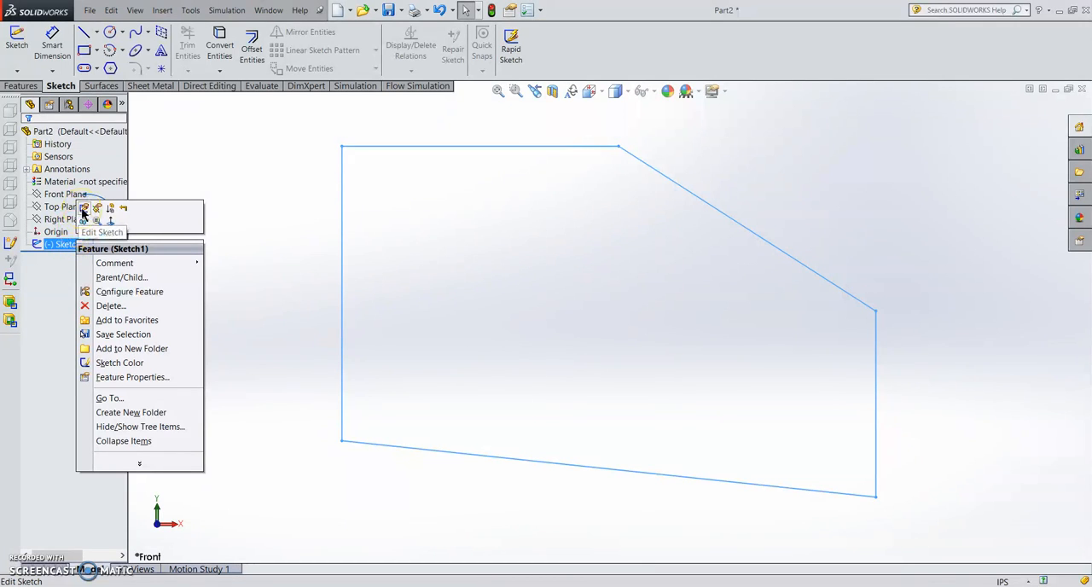
click(82, 210)
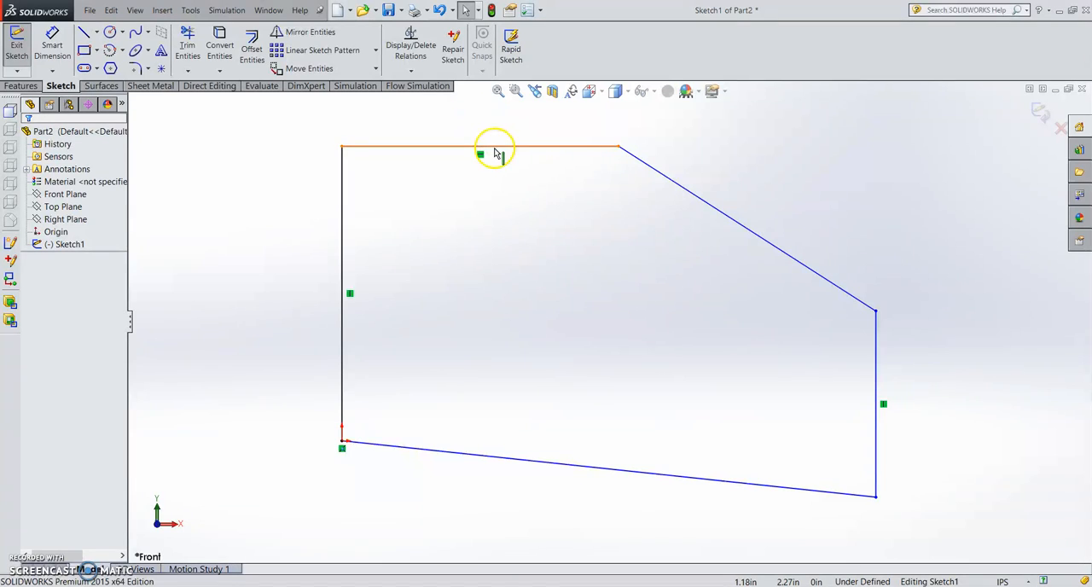
- Add a Horizontal relation to the slanted bottom line of the profile
click(619, 479)
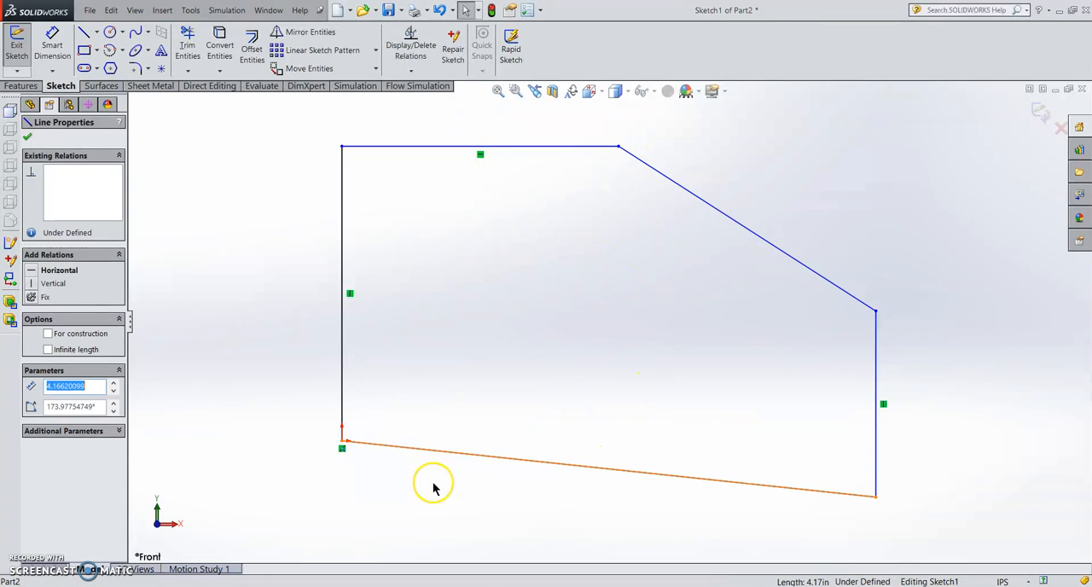
click(33, 271)
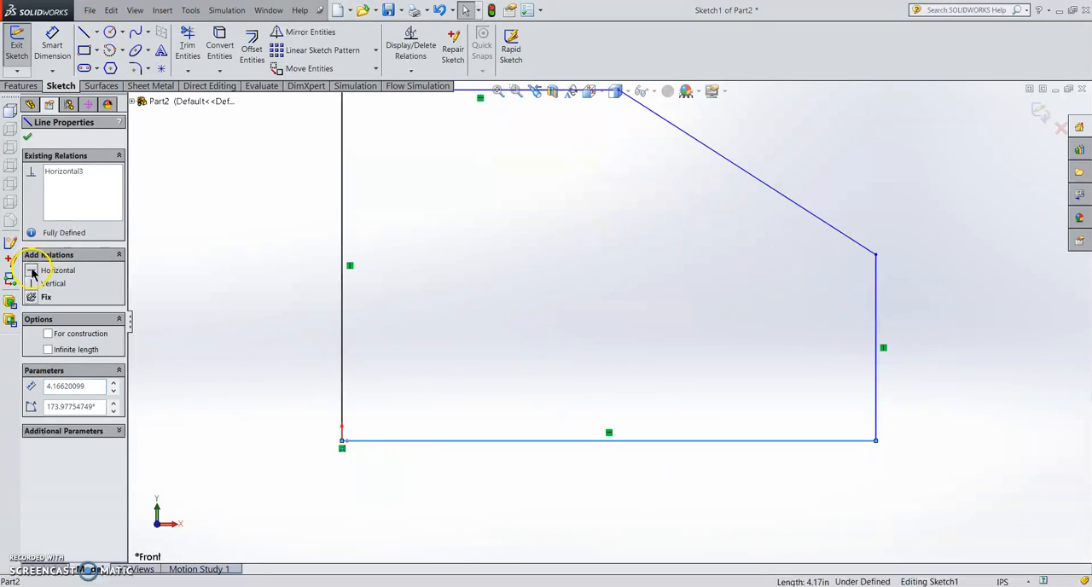
click(28, 137)
key(f)
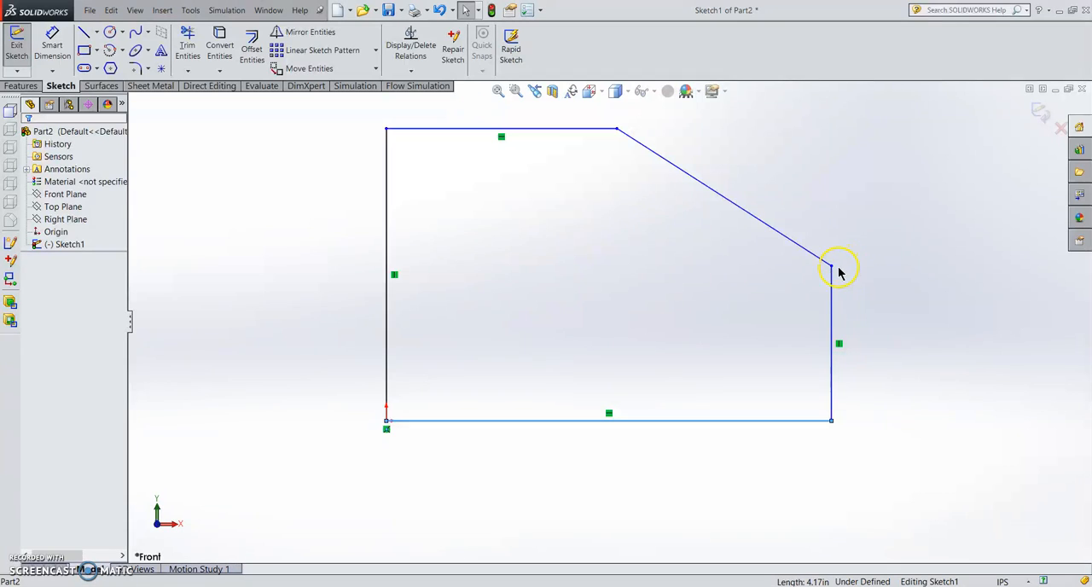
- Reshape the profile by moving its upper corners, widening it and lowering the top edge to a height of about 2.27 in
drag(832, 268, 922, 298)
drag(619, 130, 702, 128)
mouse_move(389, 130)
mouse_down()
mouse_move(402, 169)
mouse_move(388, 176)
mouse_up()
click(834, 324)
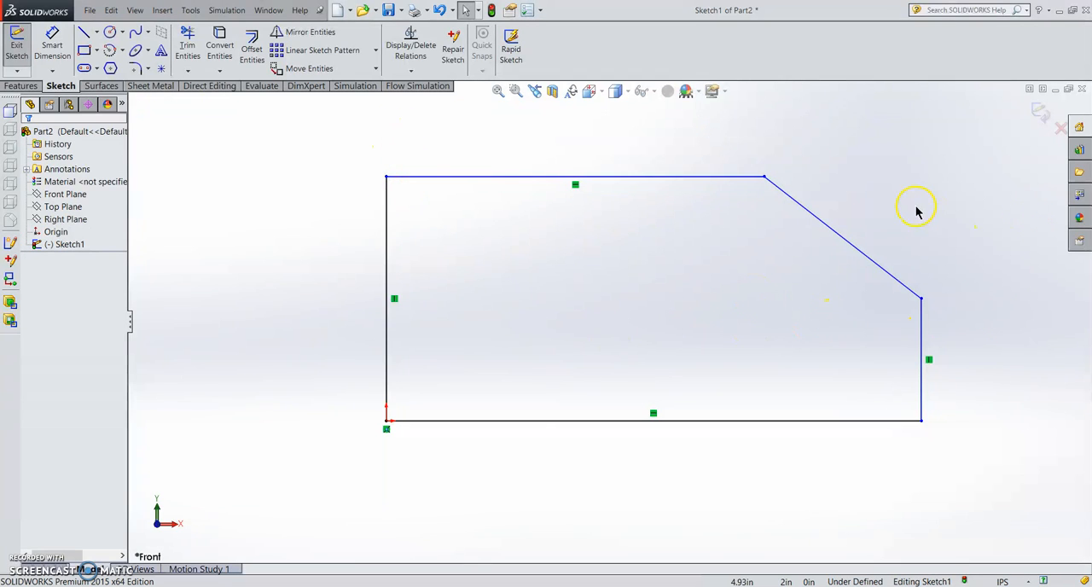
- Dimension the profile's left edge at 2 in and its bottom edge at 3 in
click(50, 55)
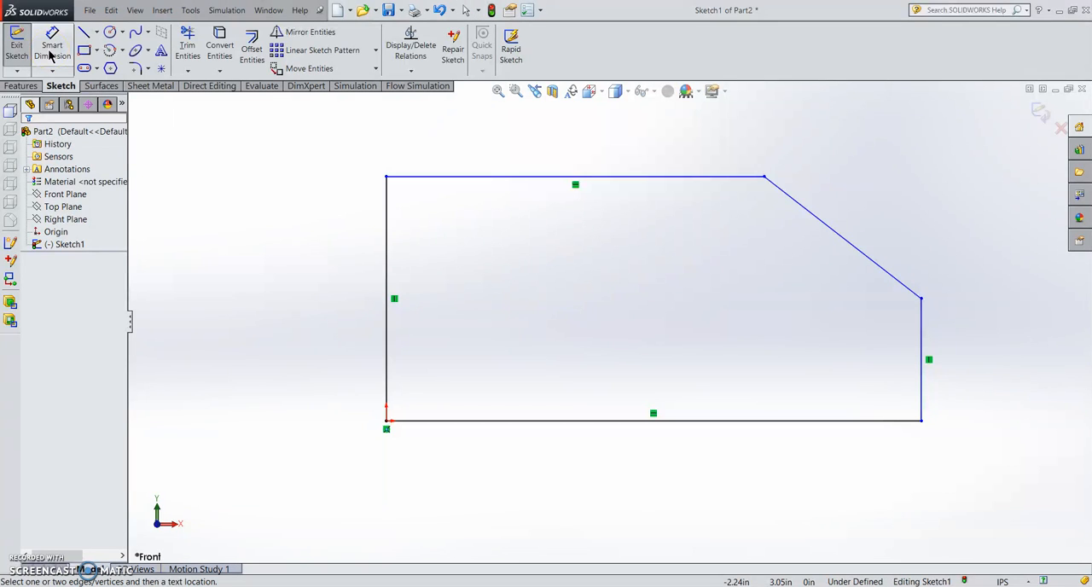
click(387, 252)
click(326, 248)
text(2)
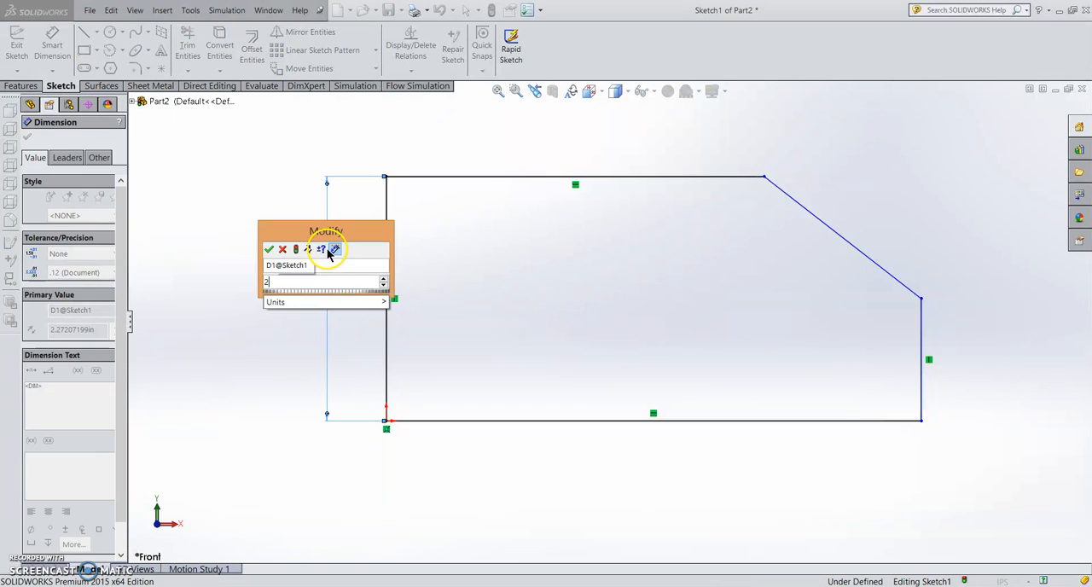
key(Return)
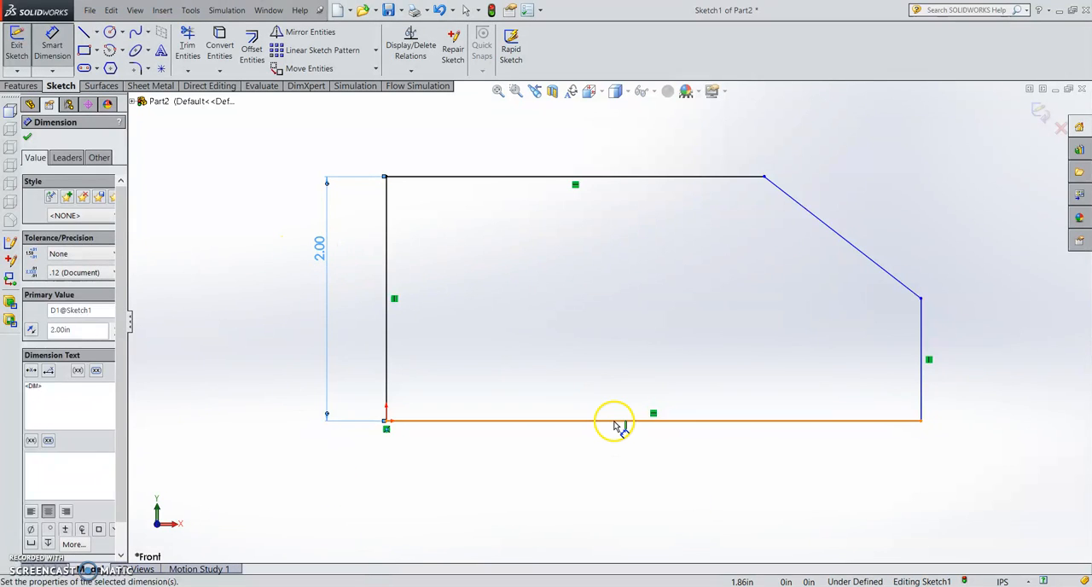
click(617, 422)
click(611, 461)
text(3)
key(Return)
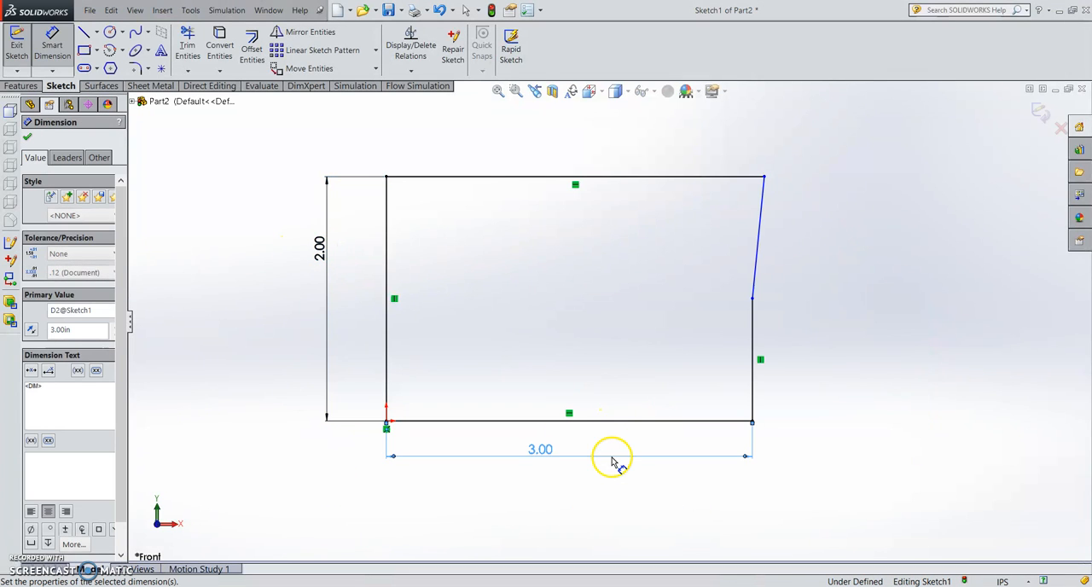
- Dimension the profile's right edge at 1 in and its top edge at 1.5 in
click(754, 334)
click(792, 331)
text(1)
key(Return)
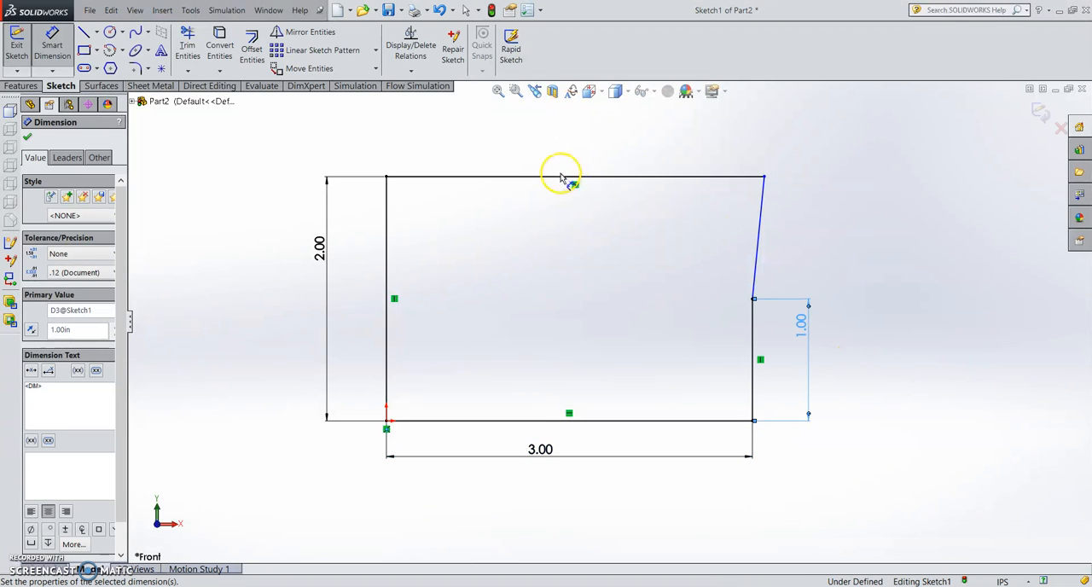
click(563, 176)
click(559, 145)
text(1.5)
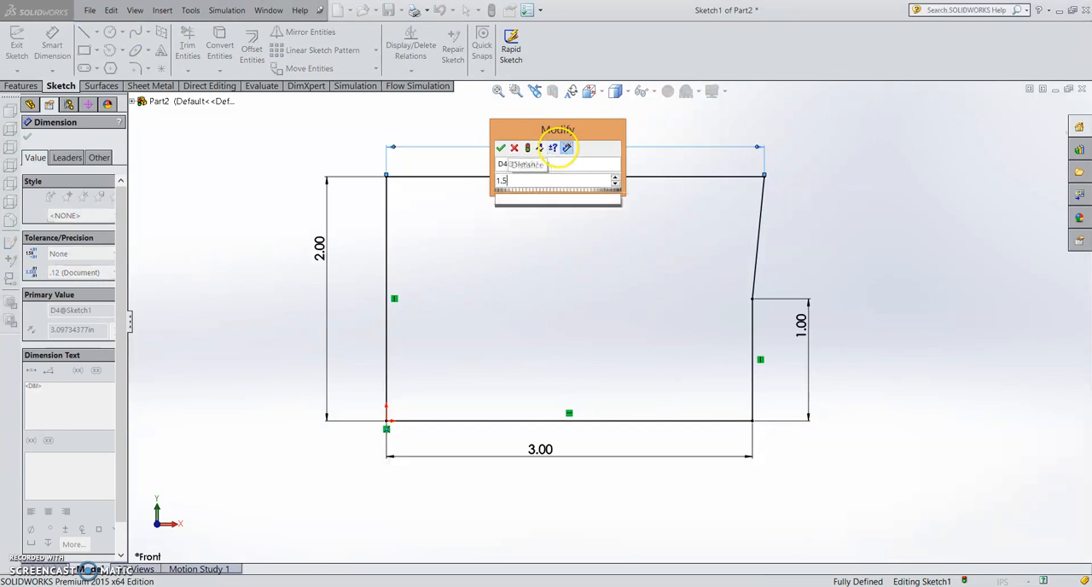
key(Return)
key(Escape)
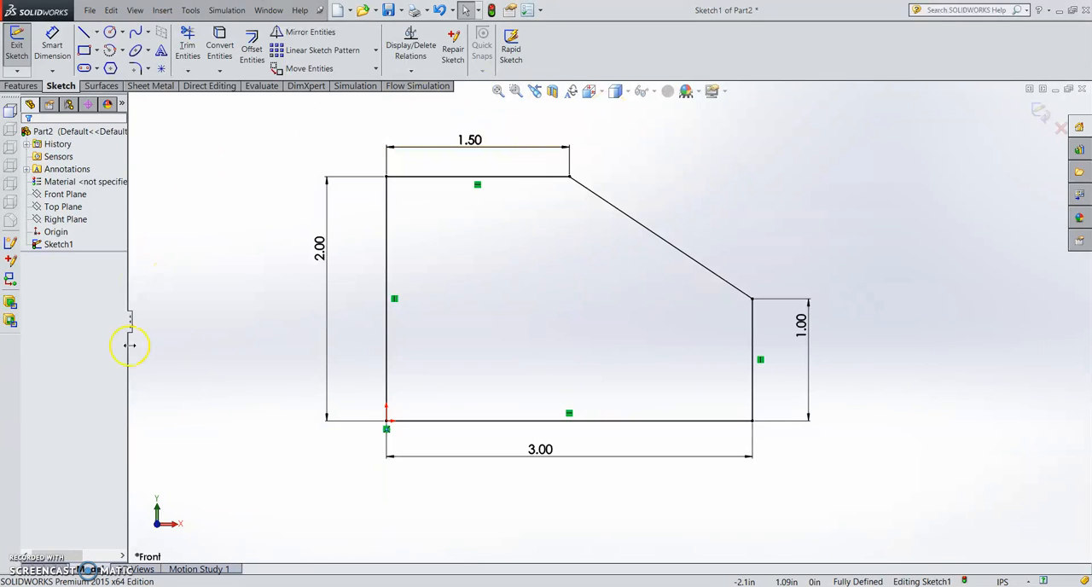
- Check the profile against the exercise drawing, exit the sketch and show it in isometric view
click(119, 586)
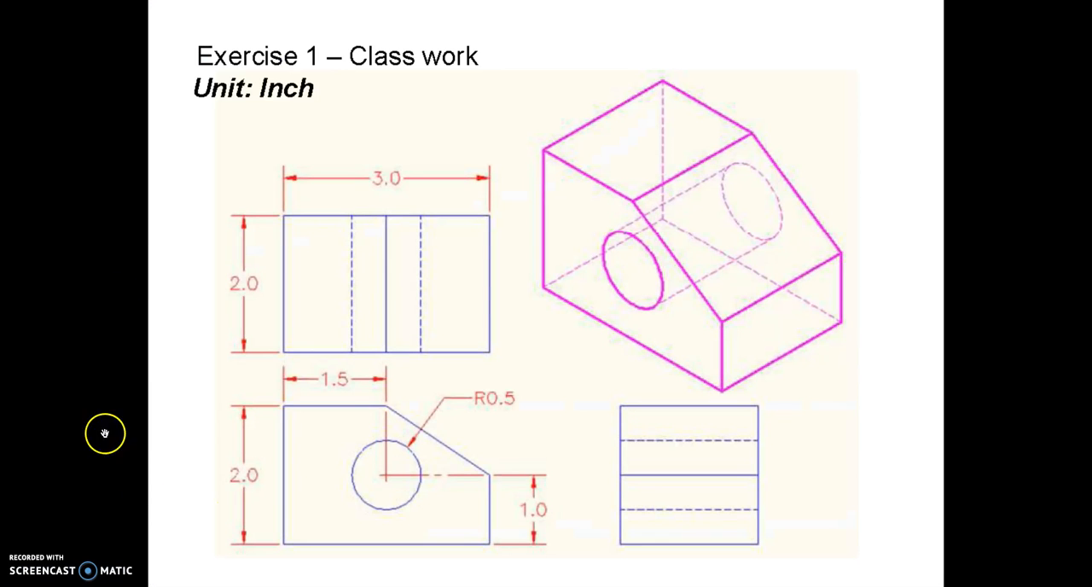
click(422, 567)
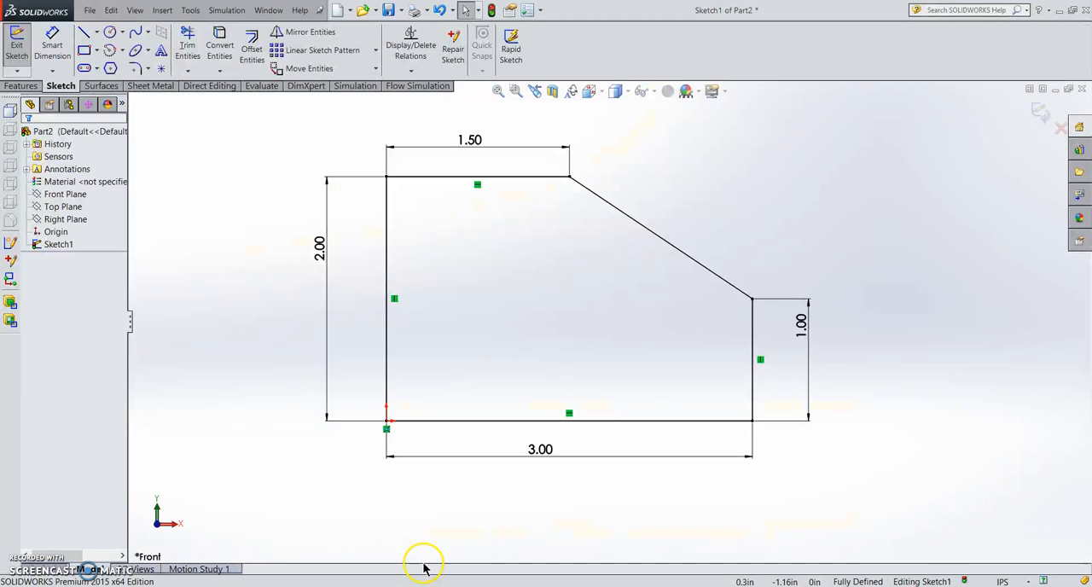
click(1047, 117)
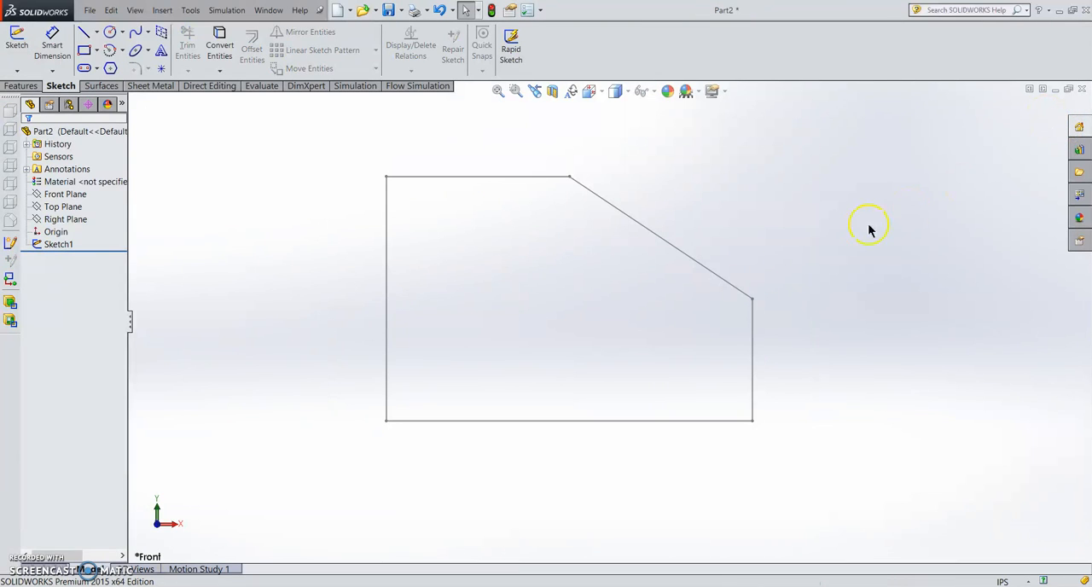
key(ctrl+7)
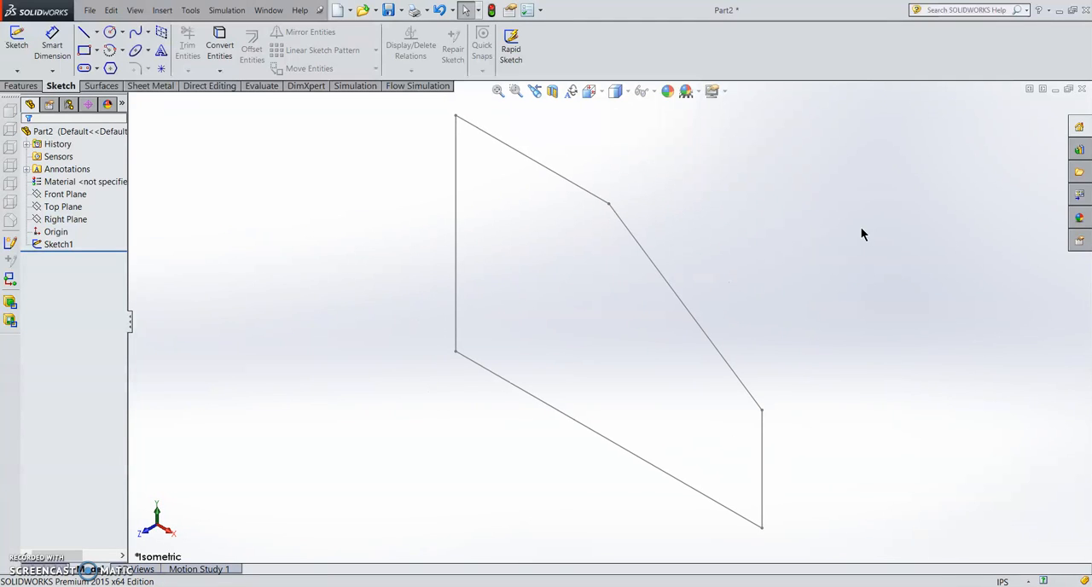
- Start a blind boss extrusion of the profile sketch and pull its depth to about 1.94 in
click(21, 87)
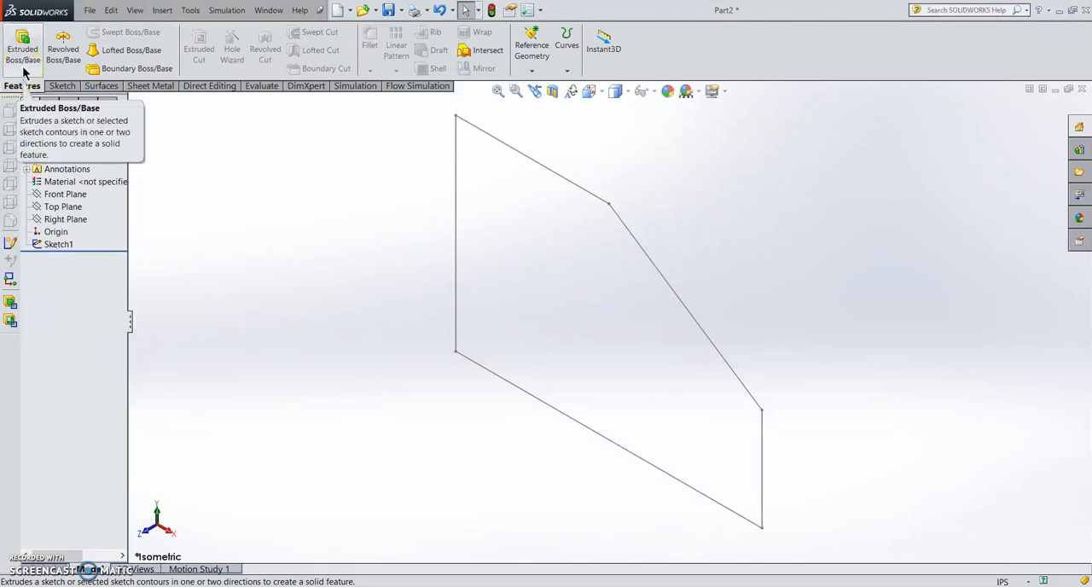
click(23, 73)
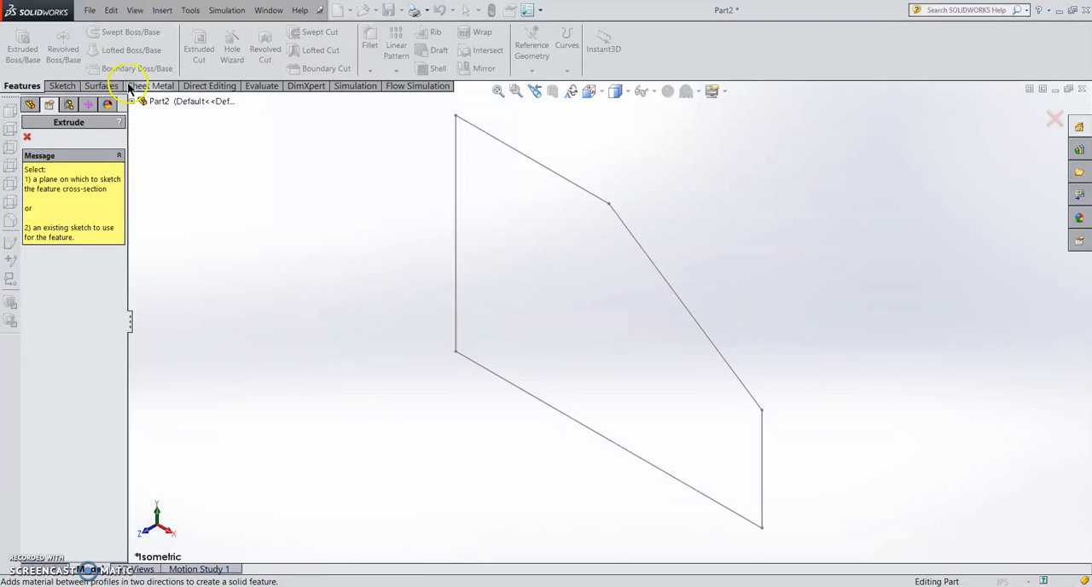
click(456, 224)
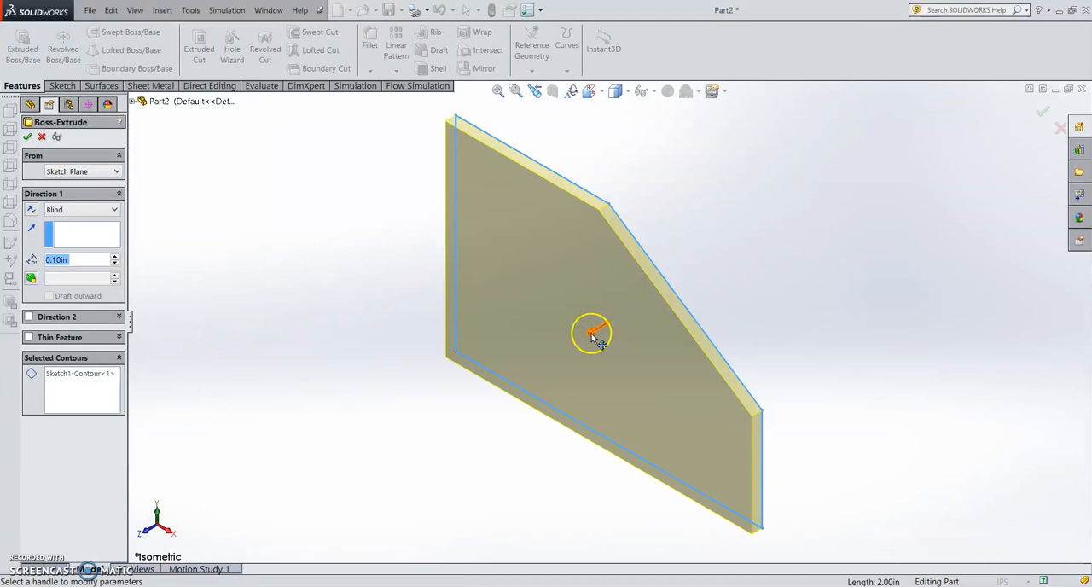
mouse_move(594, 334)
mouse_down()
mouse_move(551, 366)
mouse_move(358, 449)
mouse_move(540, 415)
mouse_move(349, 495)
mouse_move(473, 445)
mouse_move(629, 361)
mouse_move(385, 484)
mouse_move(600, 368)
mouse_move(411, 469)
mouse_move(414, 461)
mouse_move(541, 417)
mouse_move(446, 457)
mouse_move(435, 474)
mouse_move(420, 461)
mouse_move(406, 467)
mouse_move(435, 460)
mouse_move(422, 448)
mouse_up()
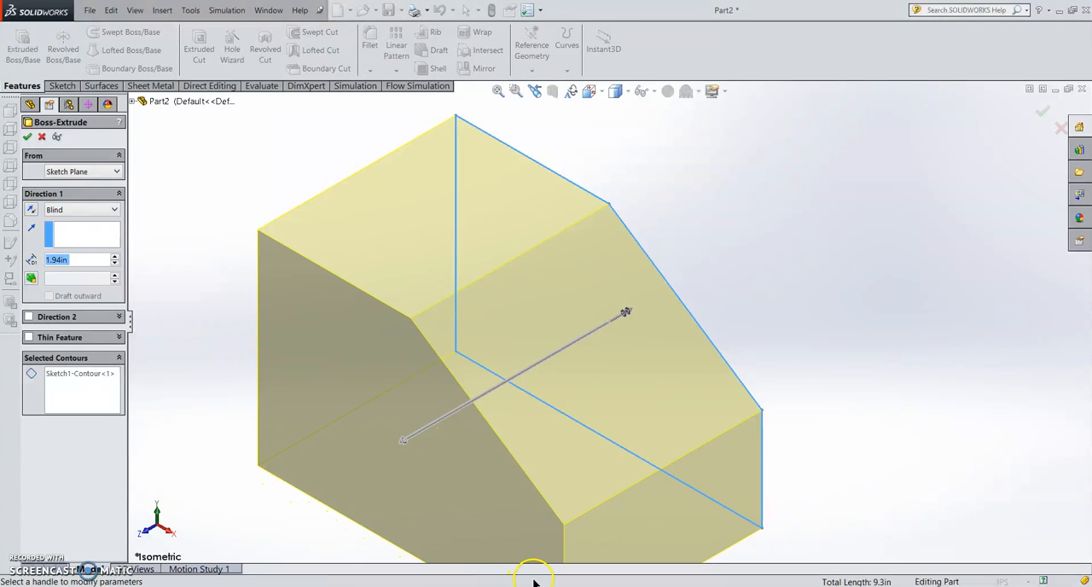
- Check the block's depth on the exercise drawing and set the boss extrusion depth to 2 in
key(alt+Tab)
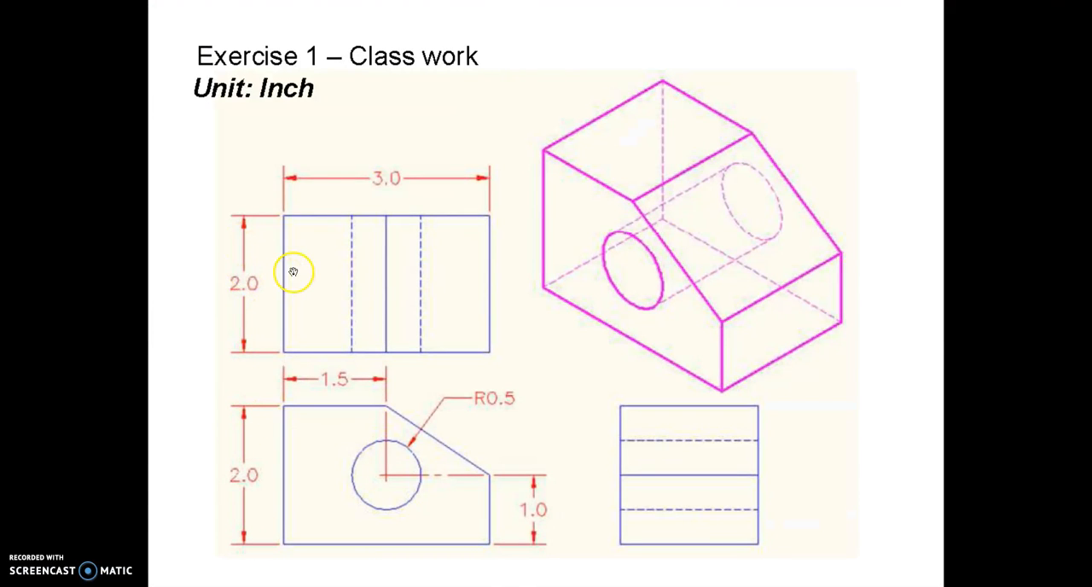
key(alt+Tab)
double_click(92, 265)
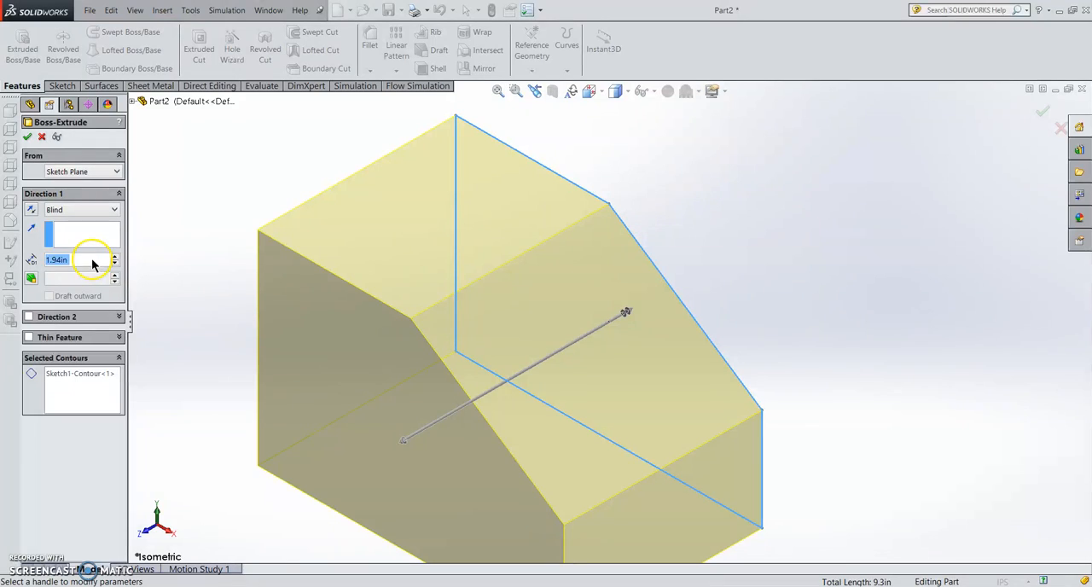
double_click(91, 259)
text(2)
key(Return)
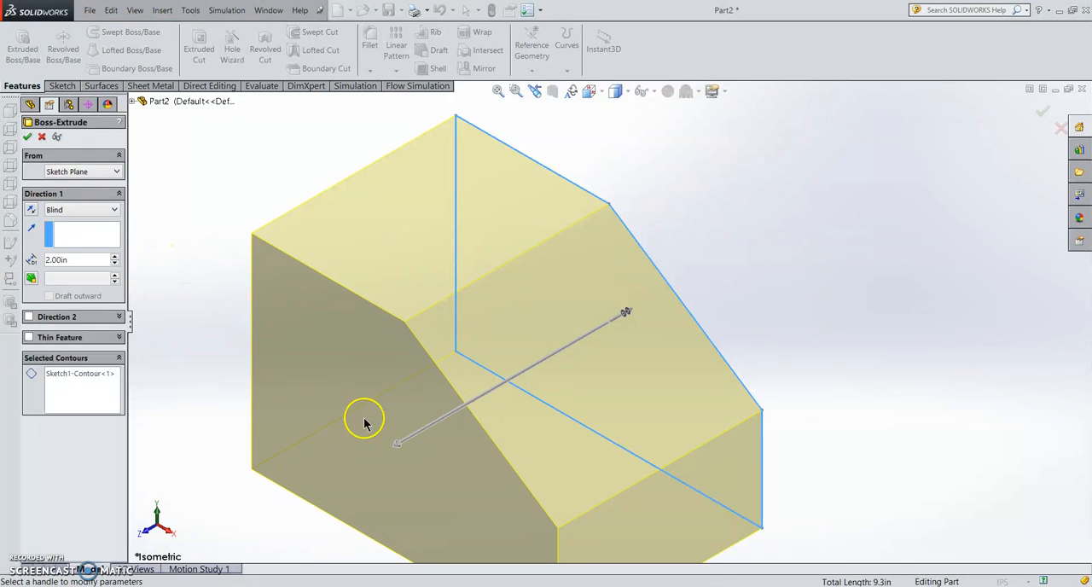
click(396, 445)
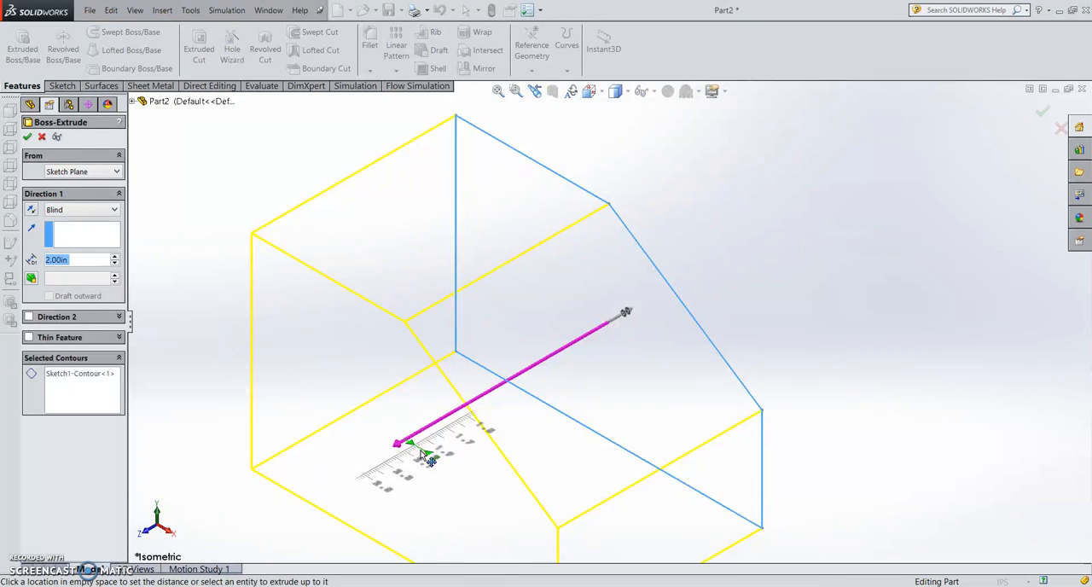
click(427, 454)
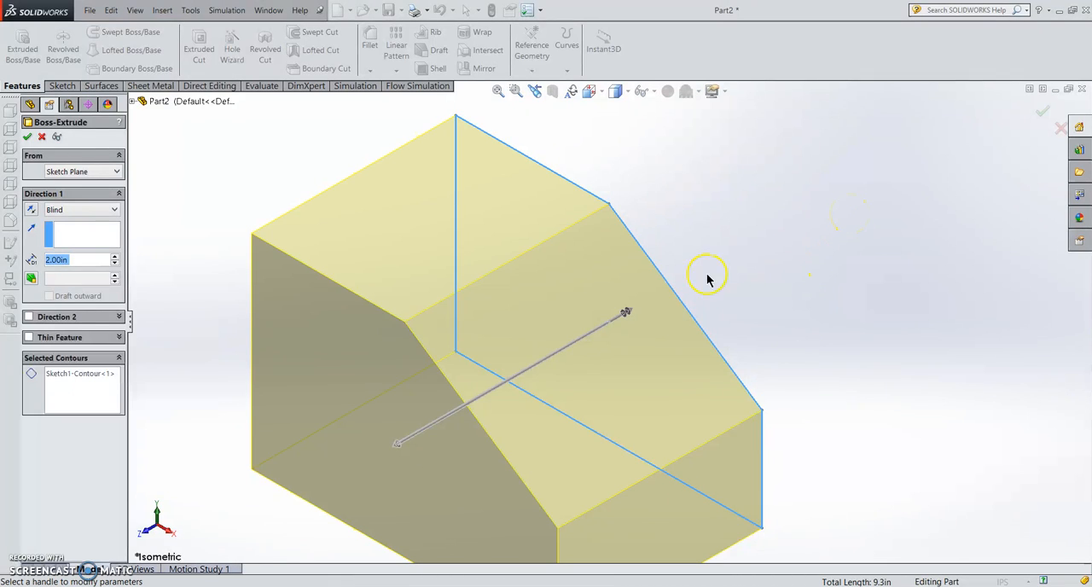
text(f)
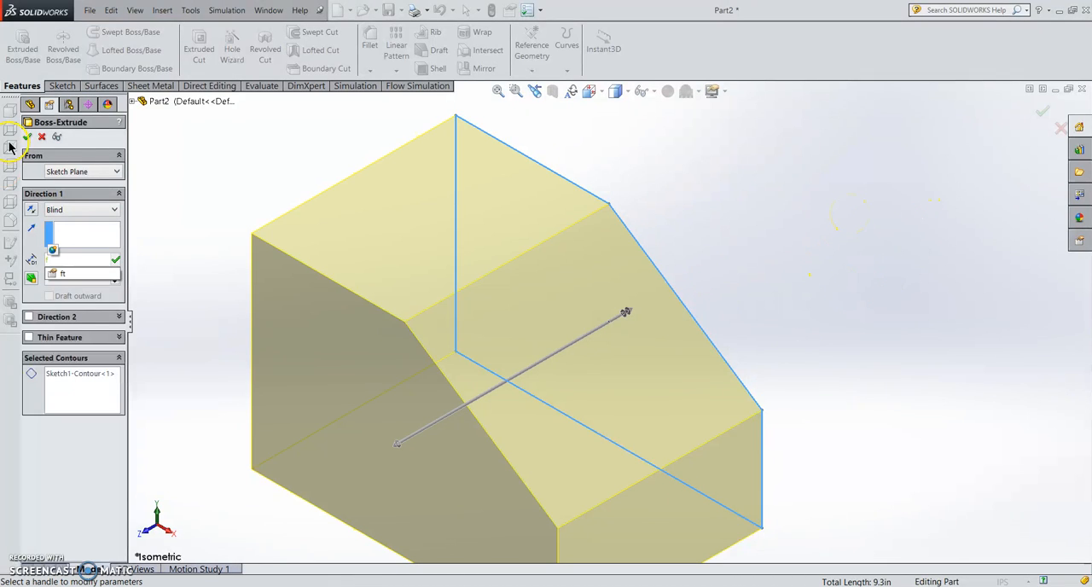
click(220, 187)
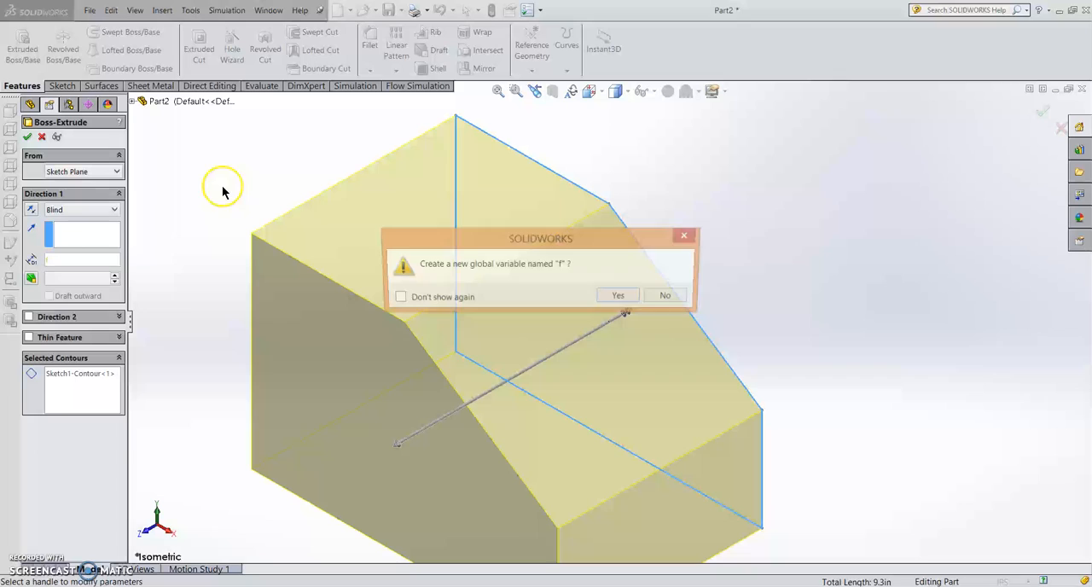
click(671, 297)
- Re-enter 2 in as the extrusion depth and finish the boss extrusion
click(91, 259)
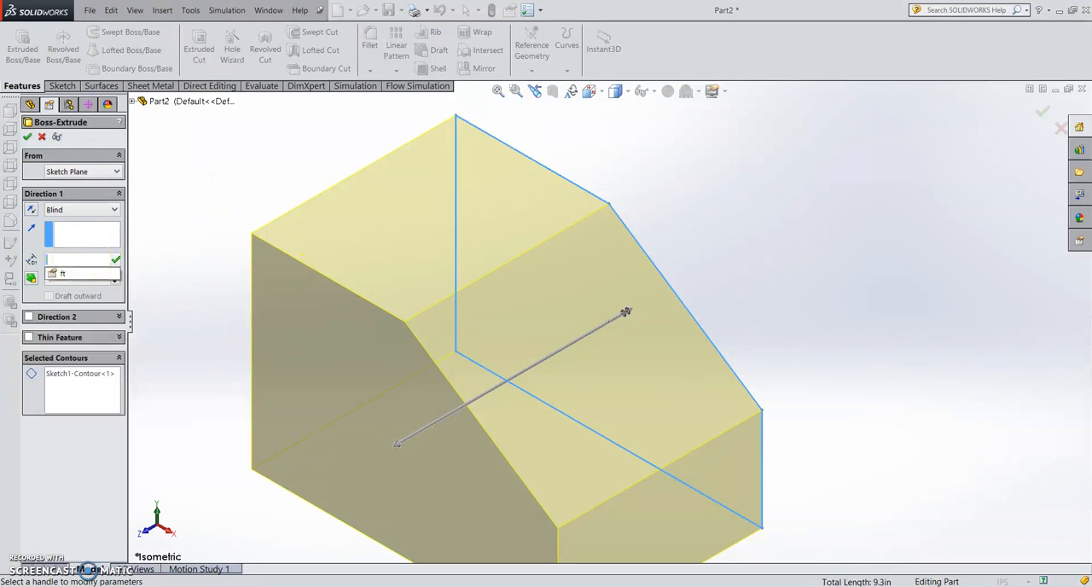
text(2)
click(205, 200)
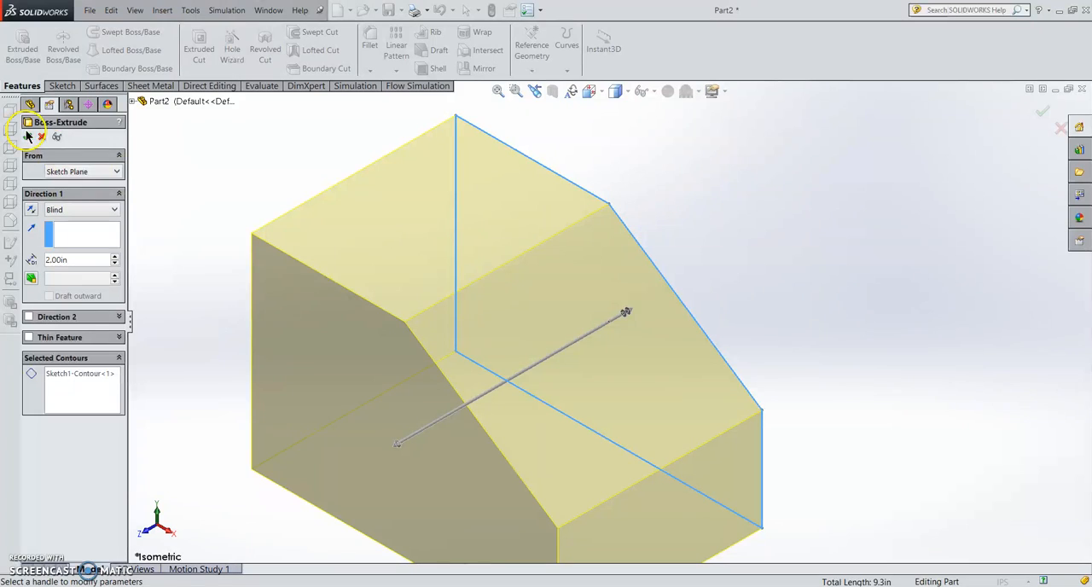
click(28, 138)
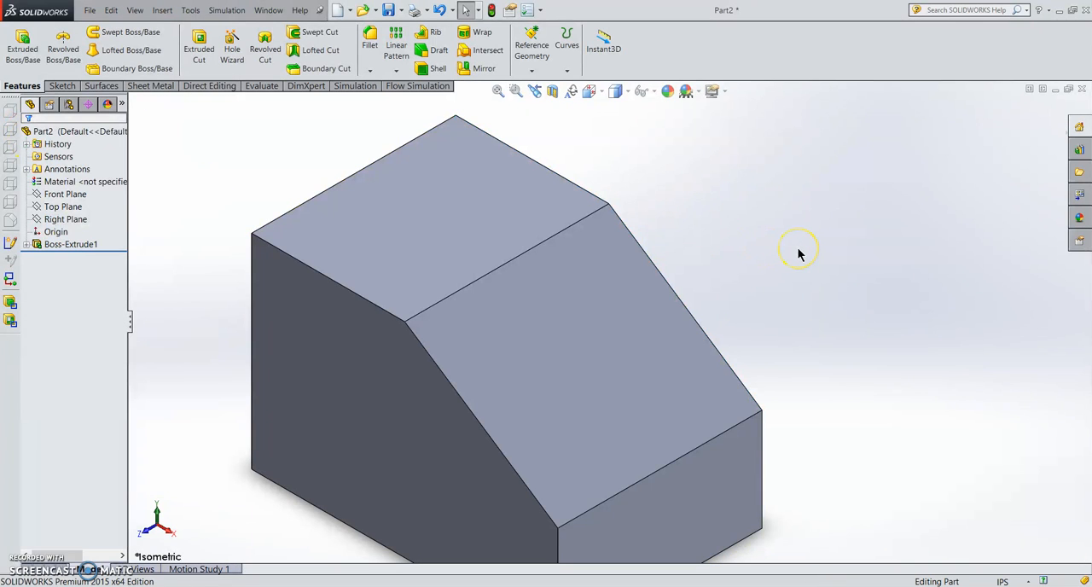
- Open a new sketch on the block's five-sided front face and view it face-on
key(f)
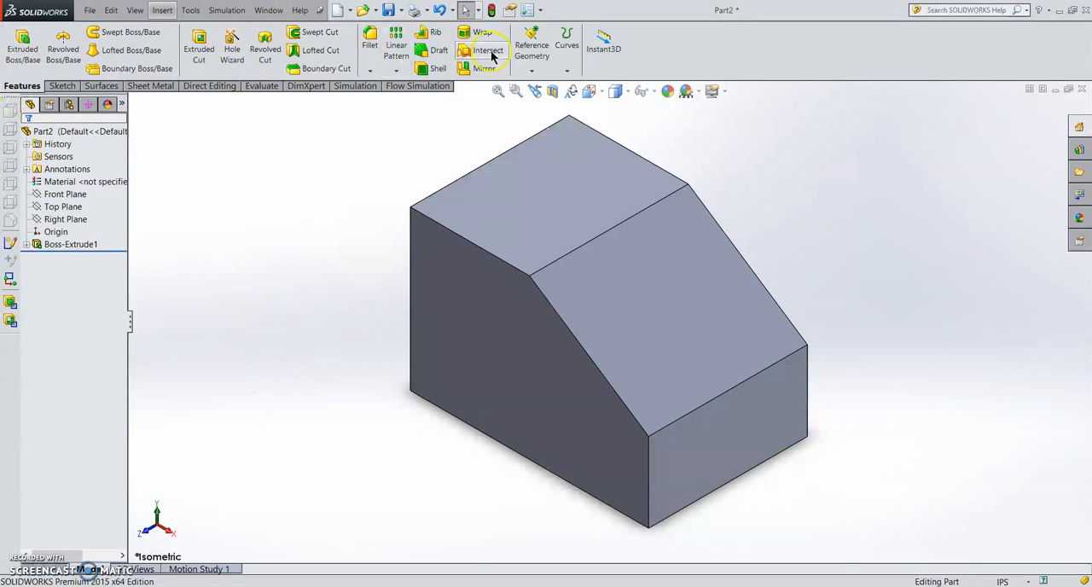
click(60, 86)
click(26, 50)
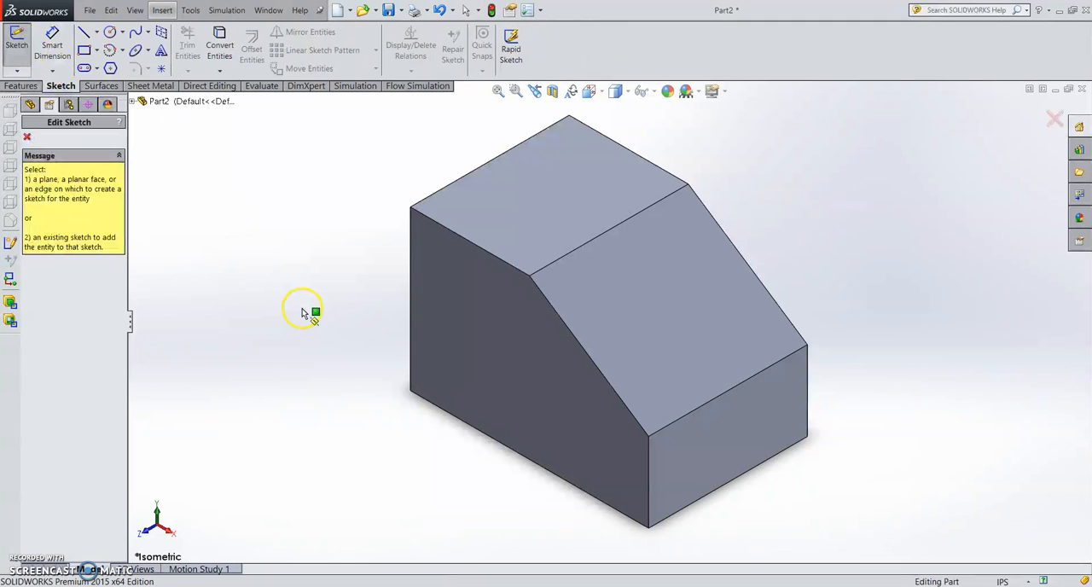
click(476, 338)
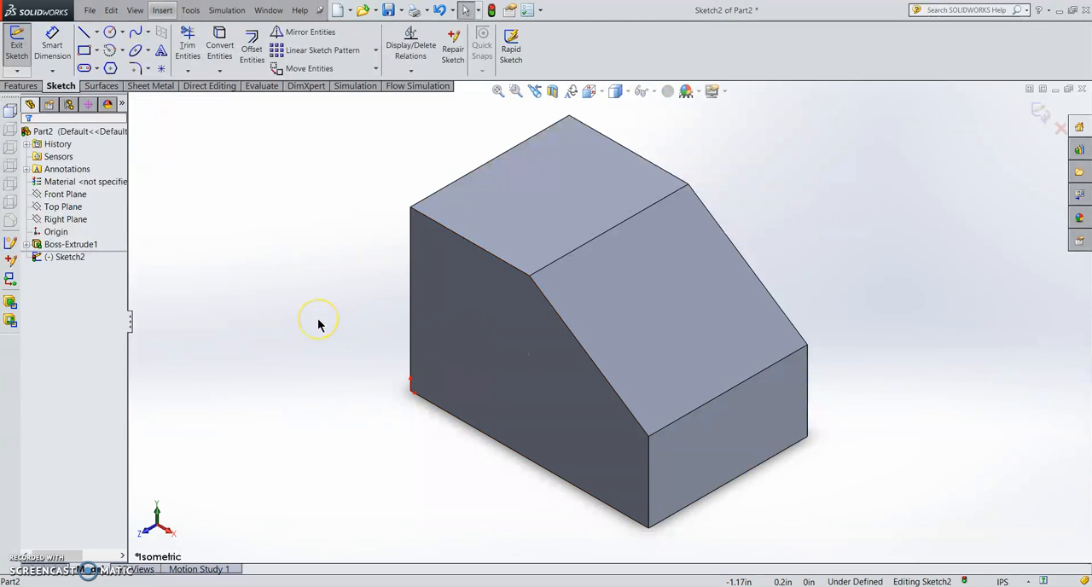
key(ctrl+8)
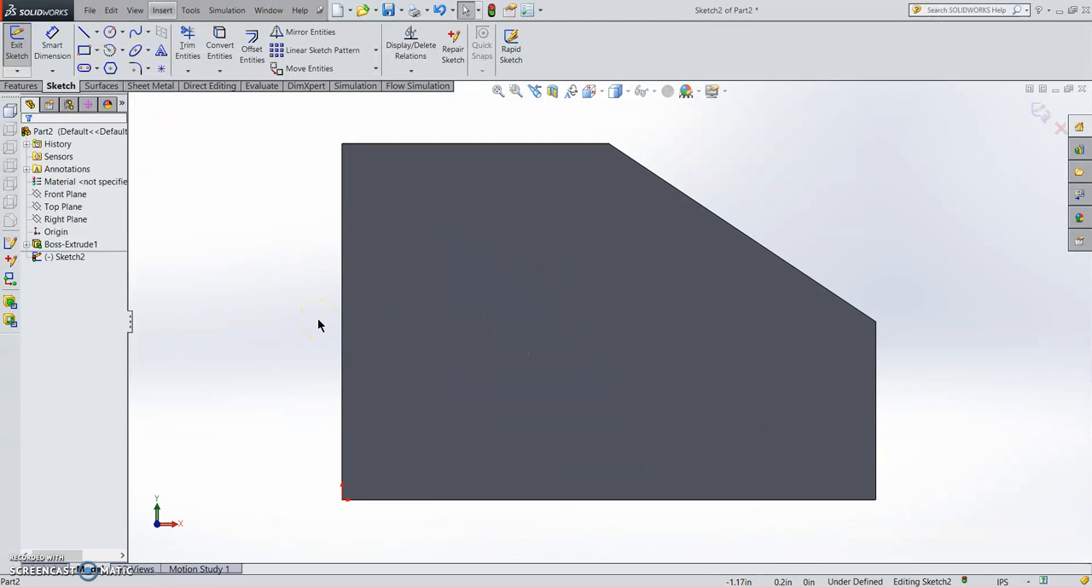
- Sketch a circle about 0.78 in in diameter inside the front face, above its middle
click(109, 34)
click(583, 282)
click(631, 327)
key(Escape)
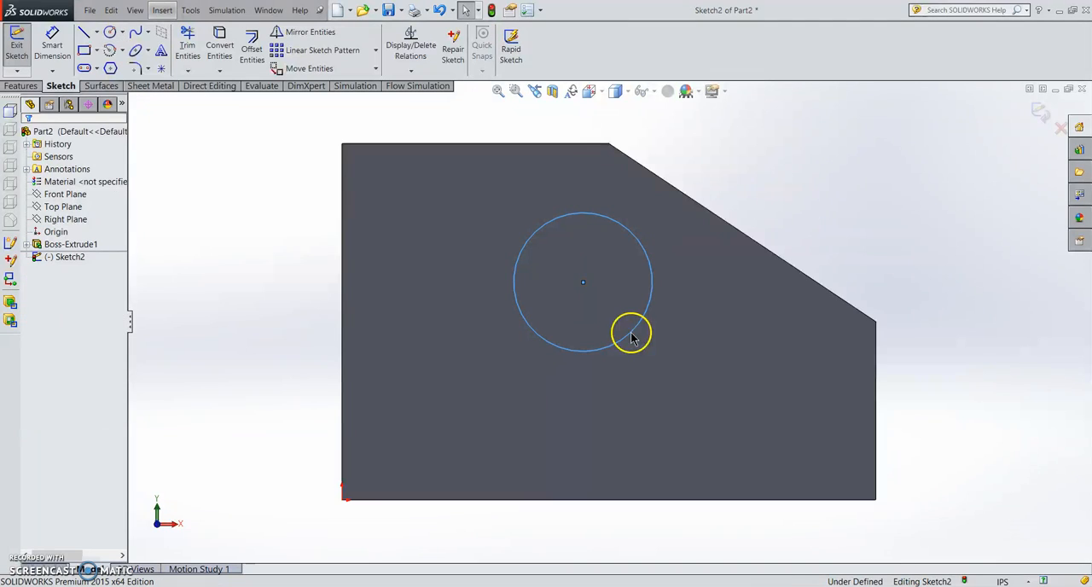
click(835, 210)
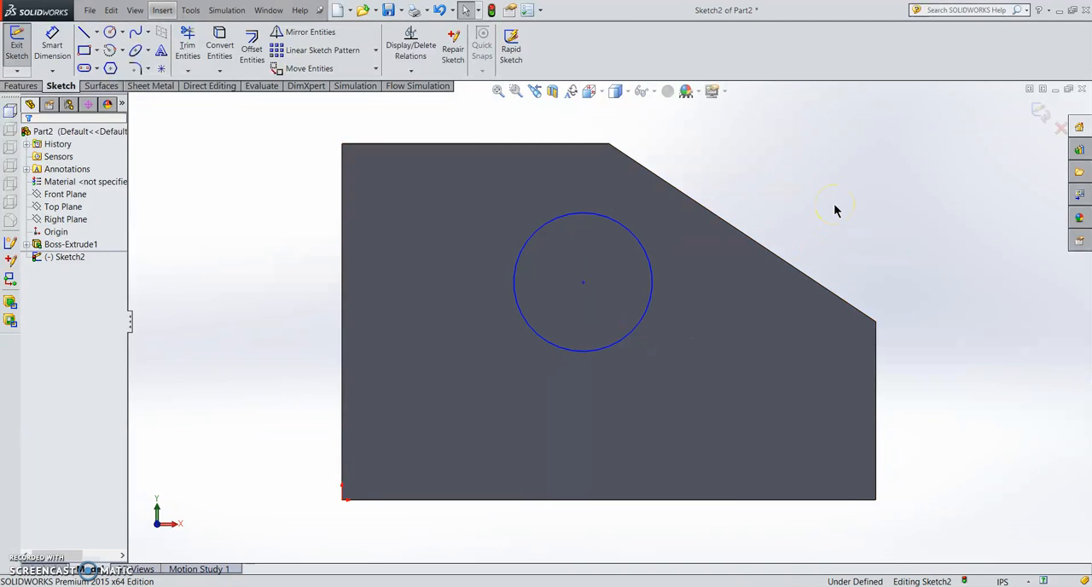
- Dimension the circle's diameter as 0.5*2, giving 1 in
click(52, 44)
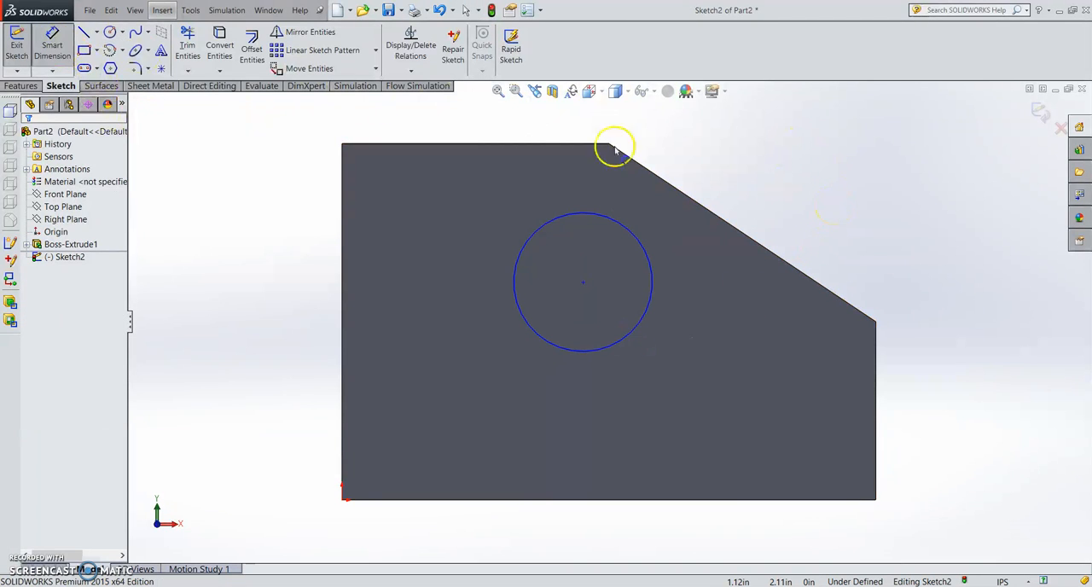
click(641, 244)
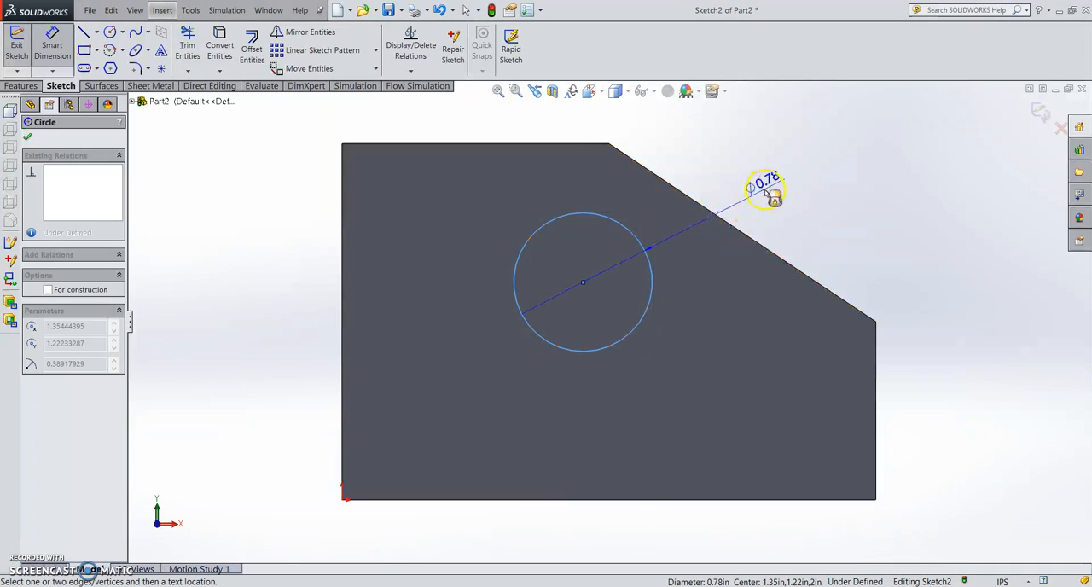
click(789, 175)
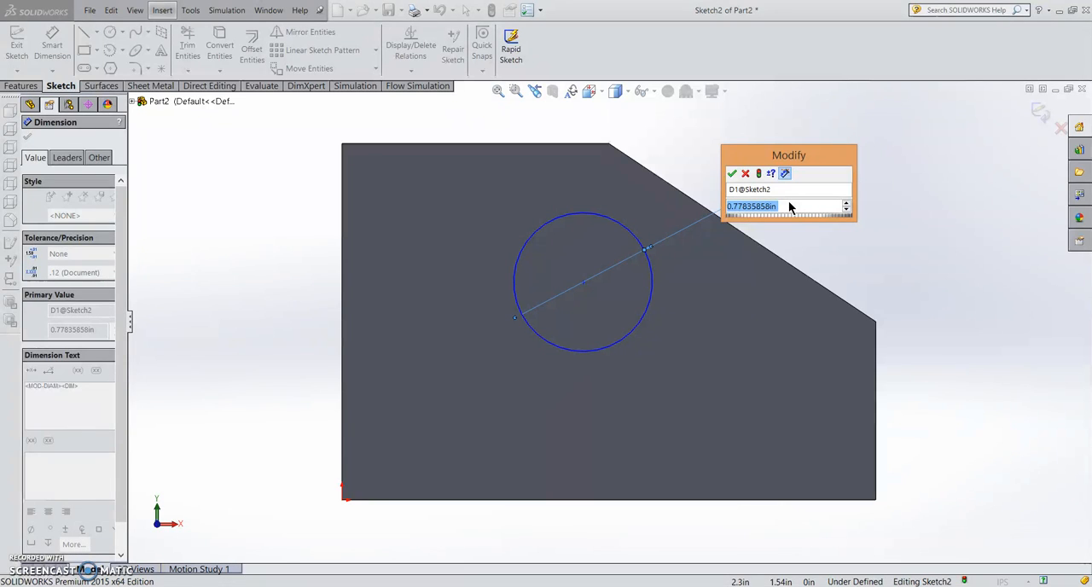
text(0.5"2)
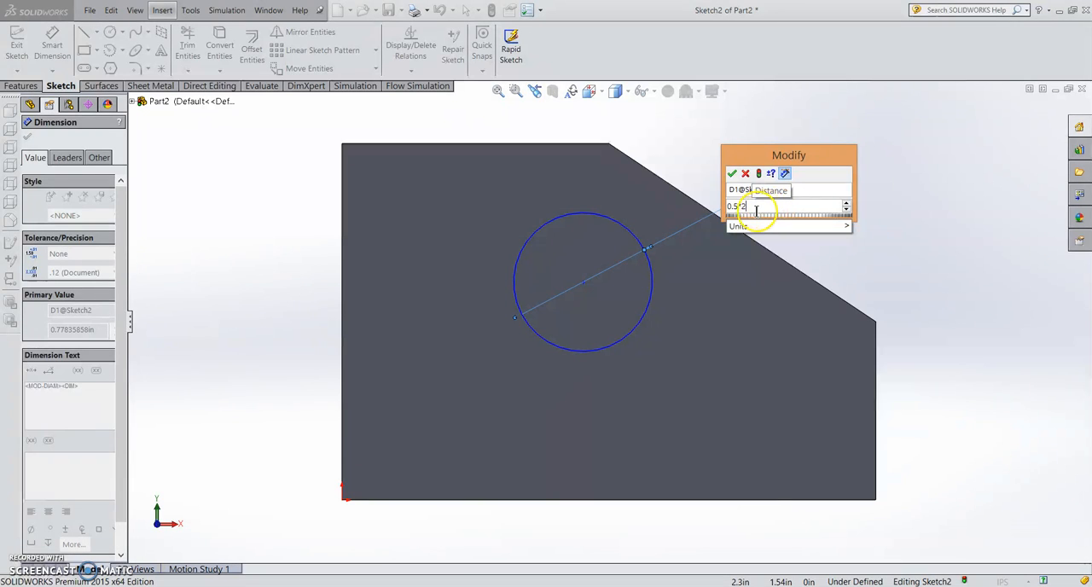
key(Return)
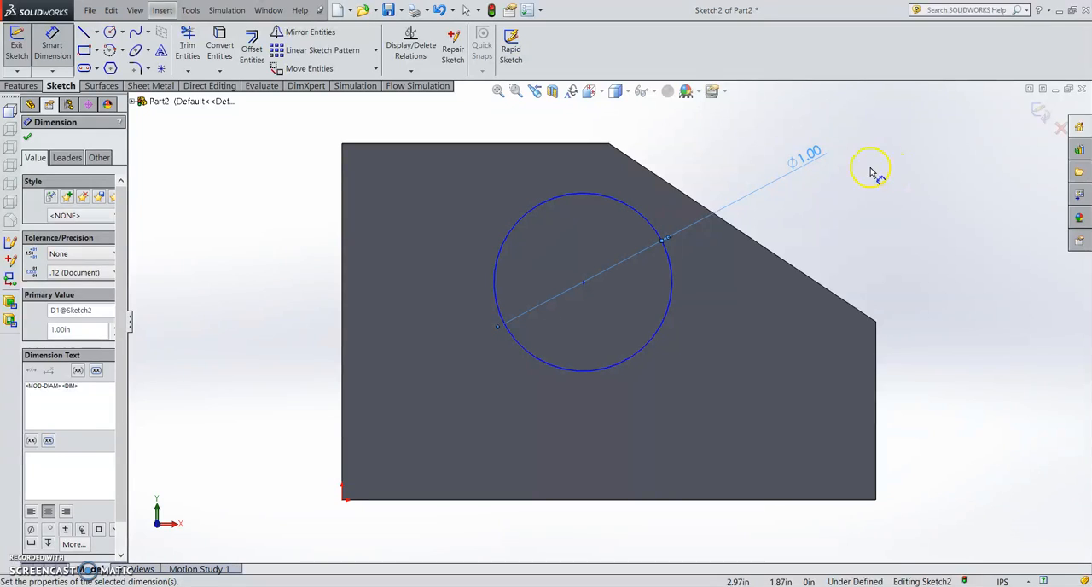
- Dimension the circle's centre at 1.5 in horizontally from the block's left edge
click(342, 250)
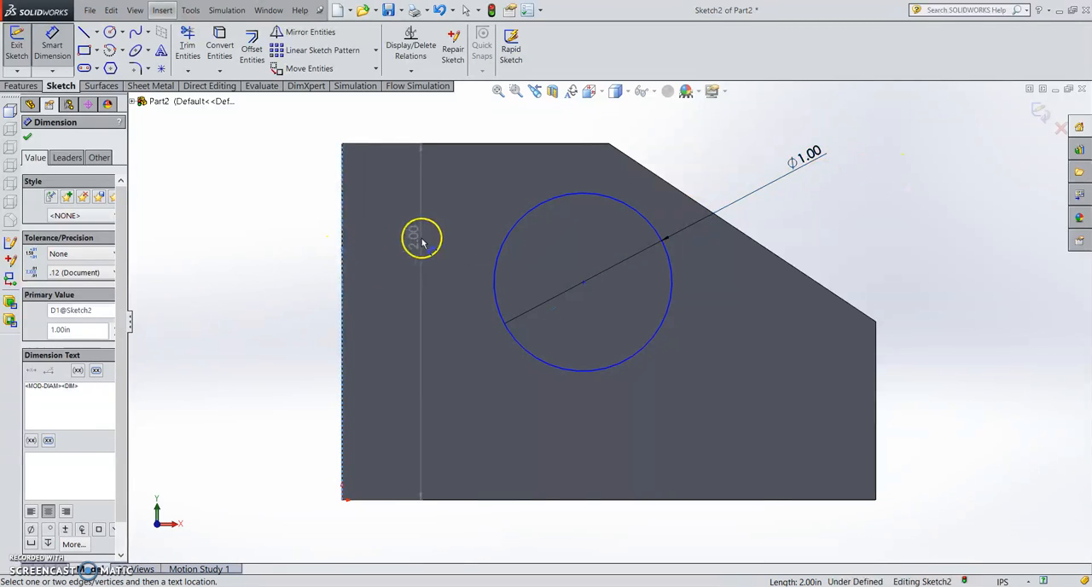
click(583, 282)
click(510, 128)
text(1.5)
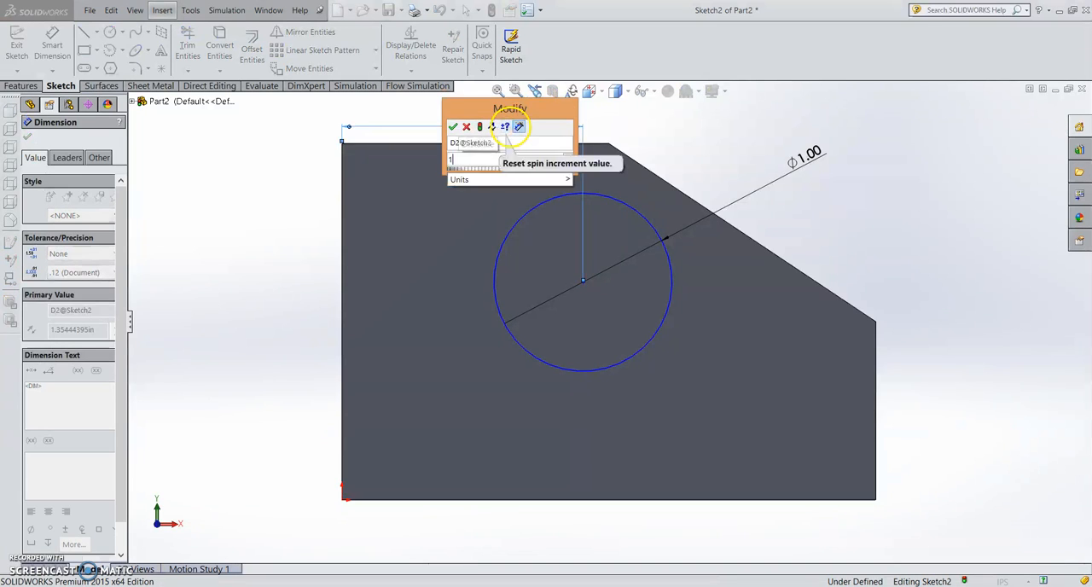
key(Return)
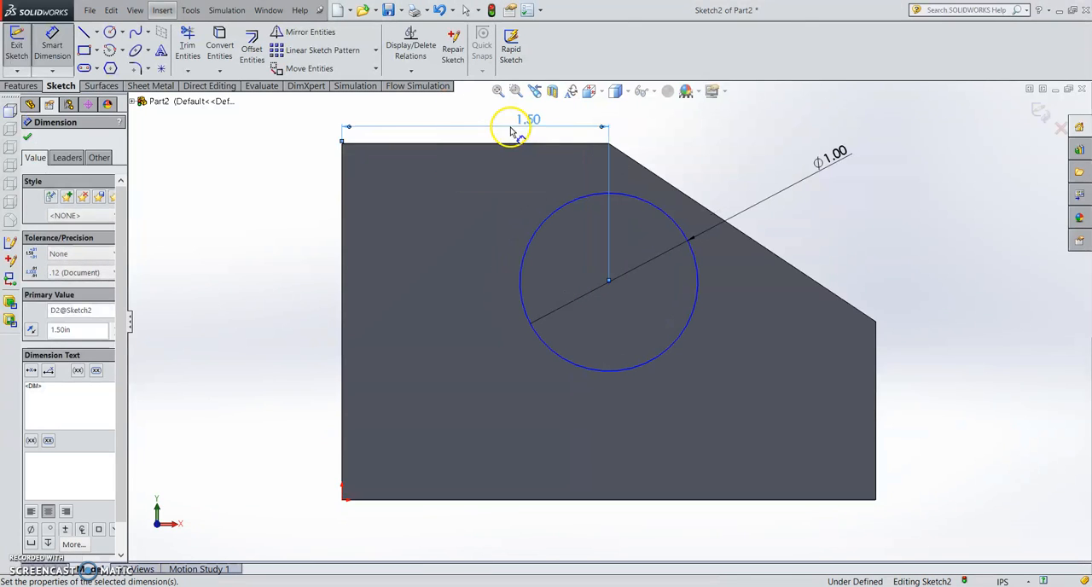
- Dimension the circle's centre at 1 in above the block's bottom edge and exit the sketch
click(745, 499)
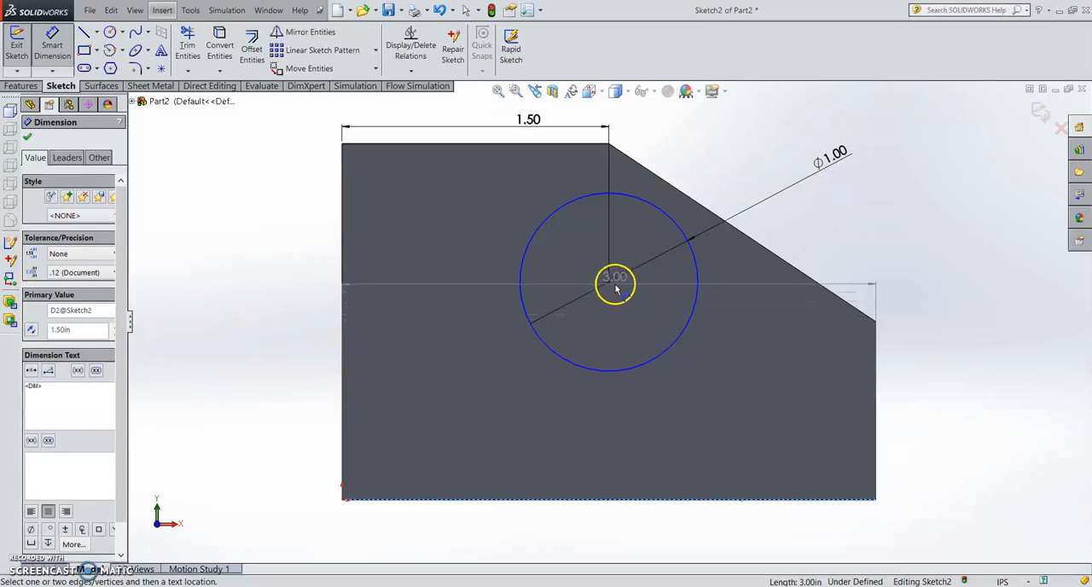
click(611, 371)
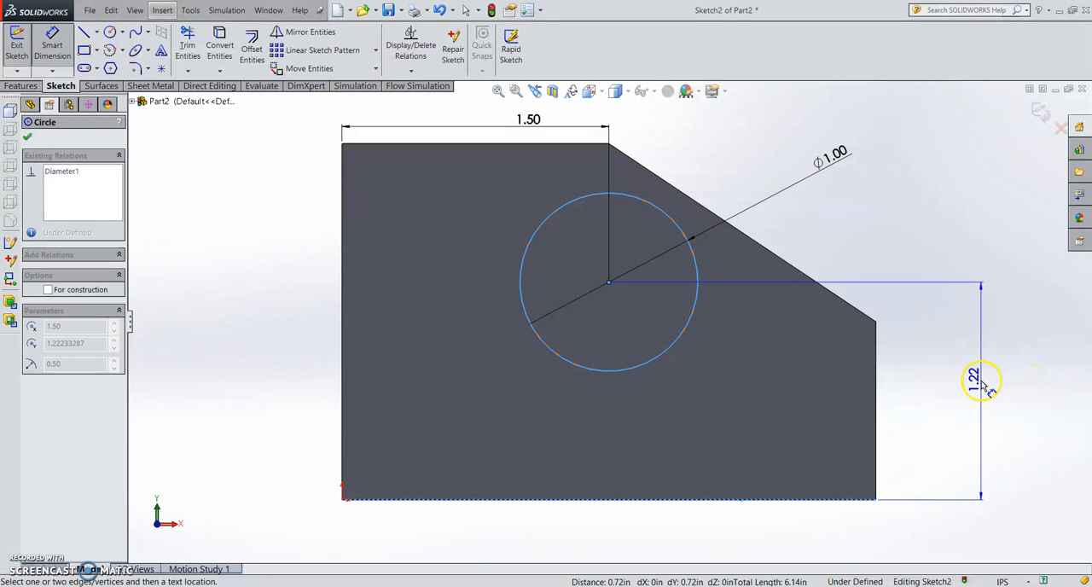
click(978, 382)
key(Return)
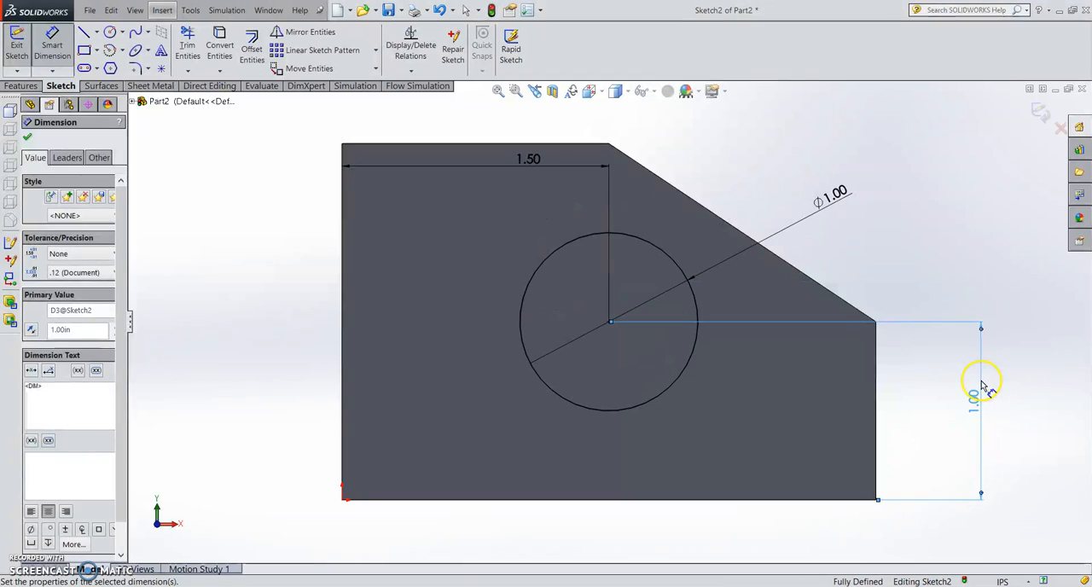
key(Escape)
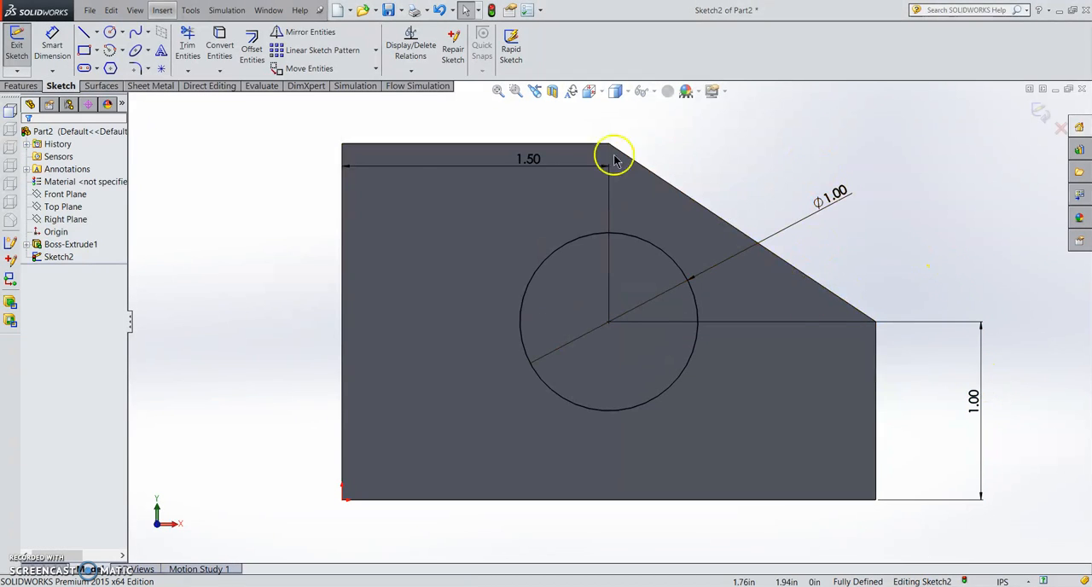
click(1036, 112)
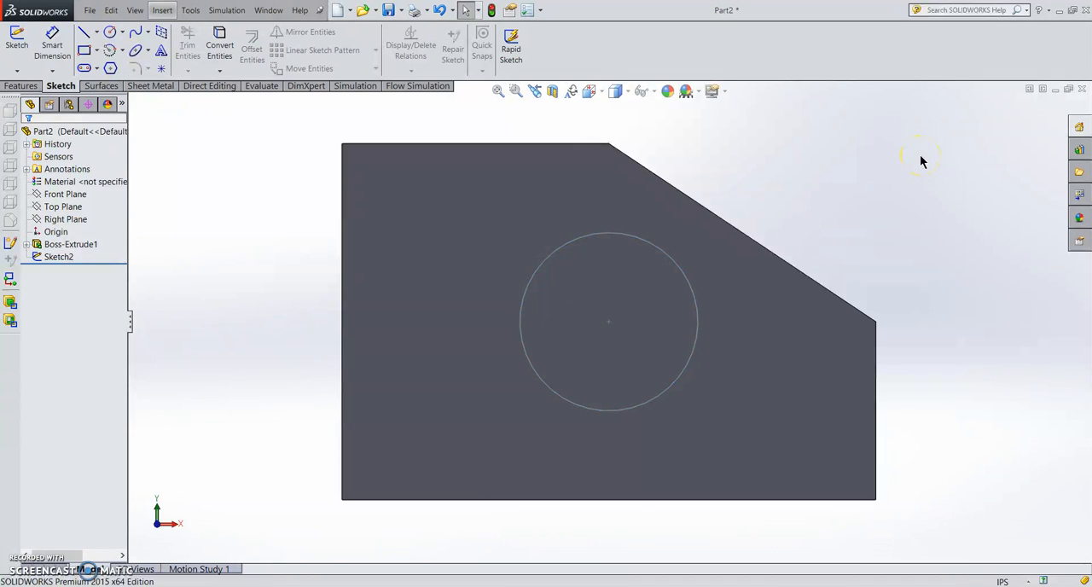
- Cut the circle sketch through the whole block with an Extruded Cut using the Through All end condition
key(ctrl+7)
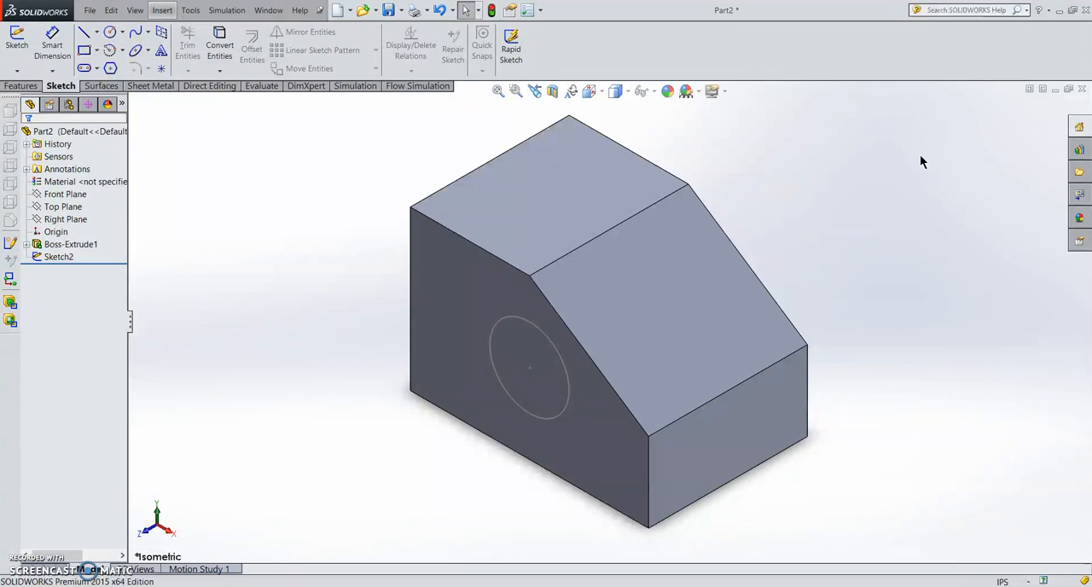
click(20, 86)
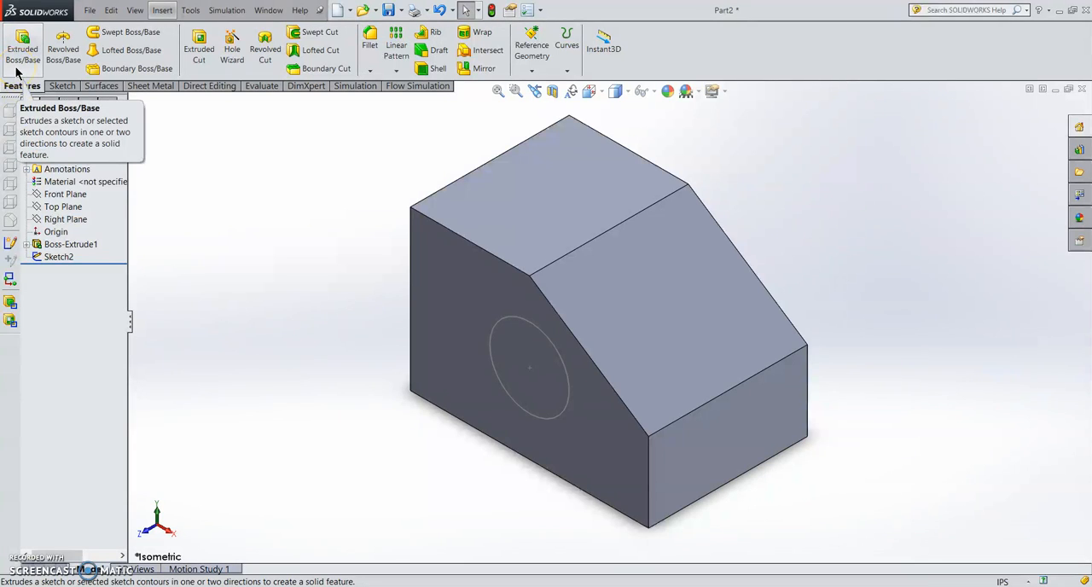
click(206, 74)
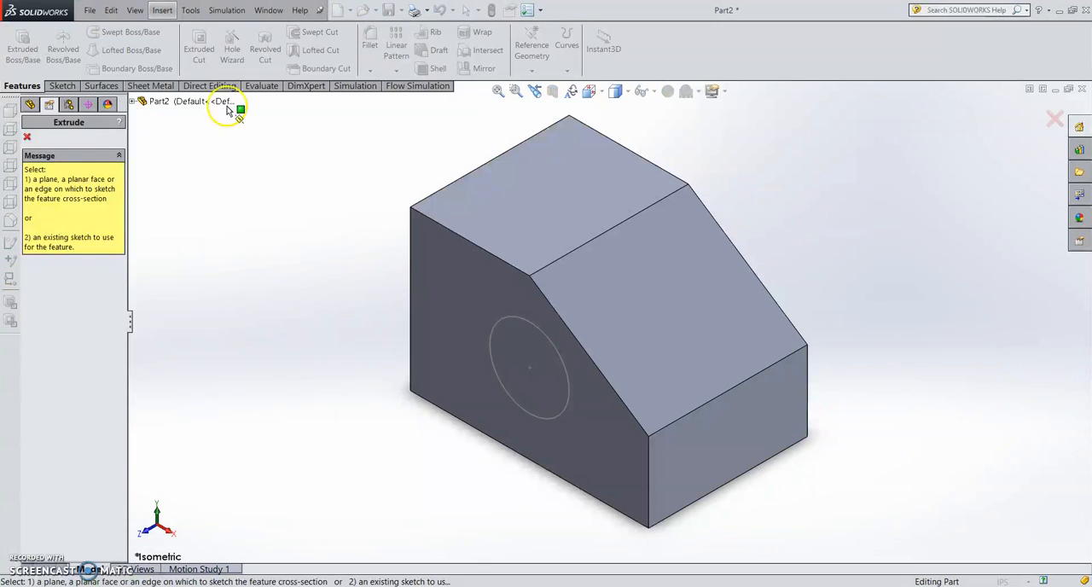
click(500, 329)
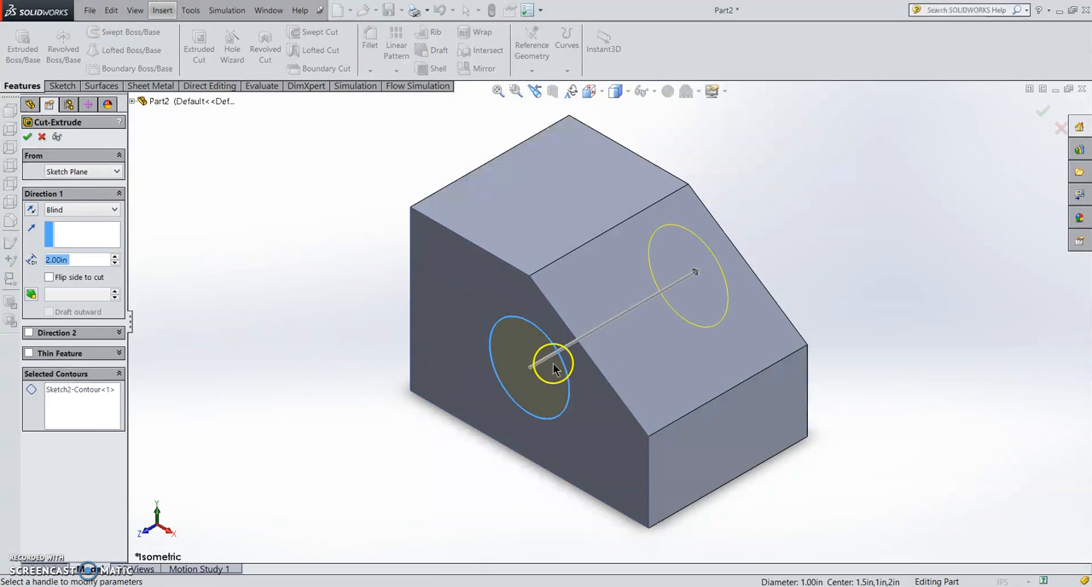
drag(696, 270, 643, 301)
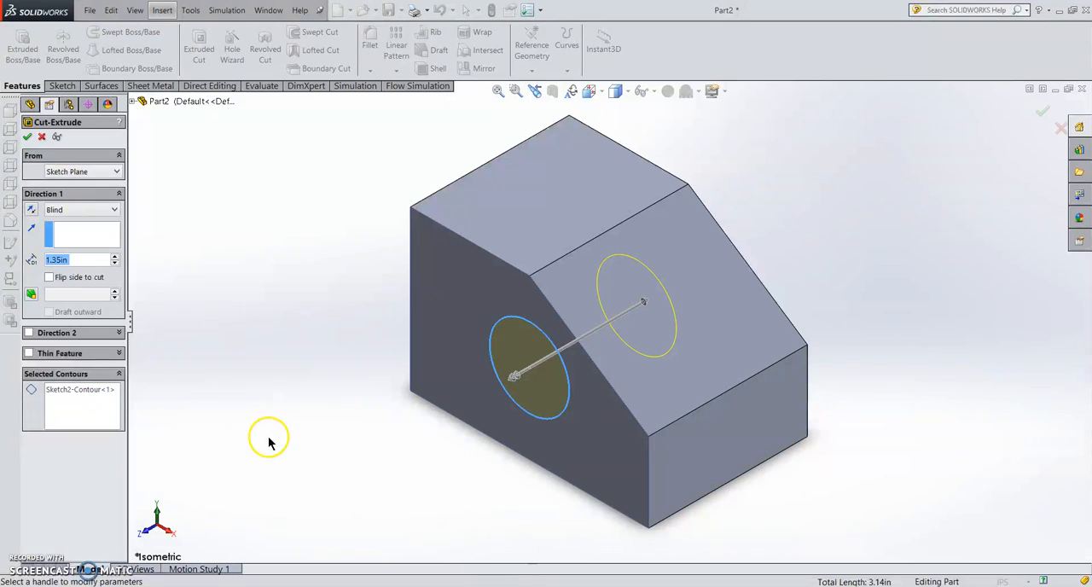
click(100, 210)
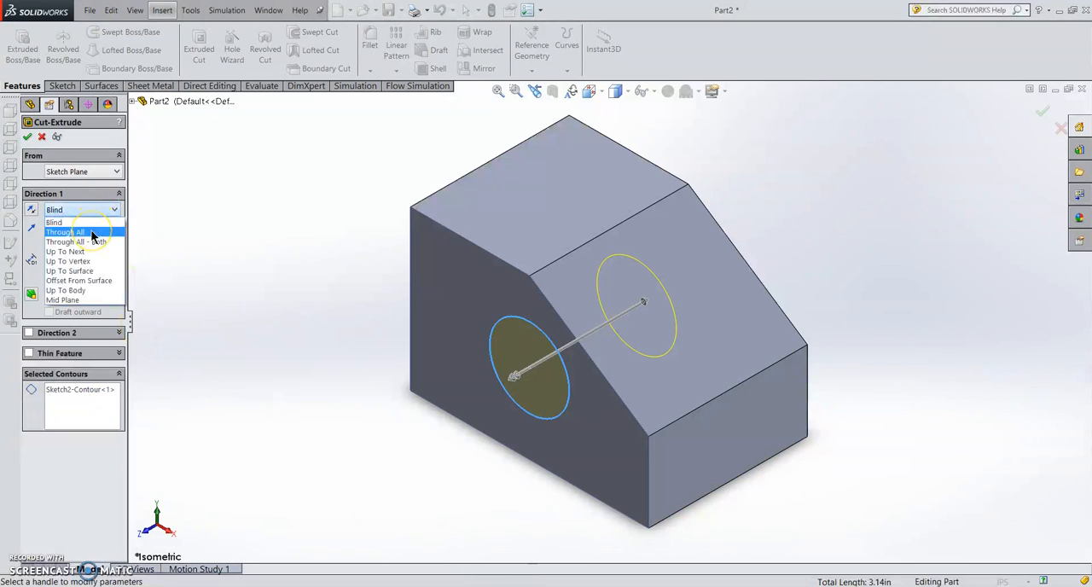
click(92, 233)
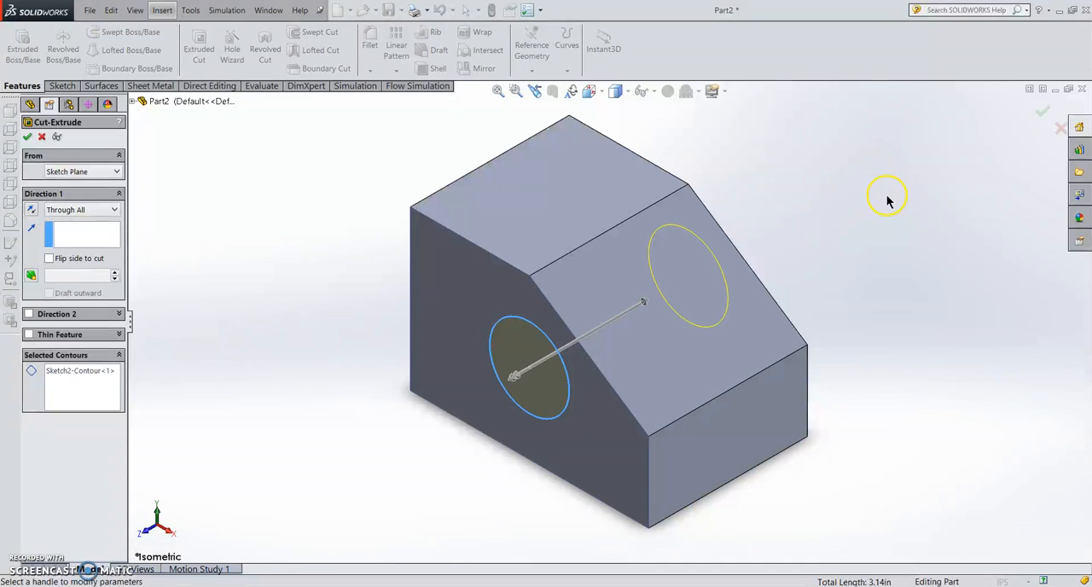
click(29, 137)
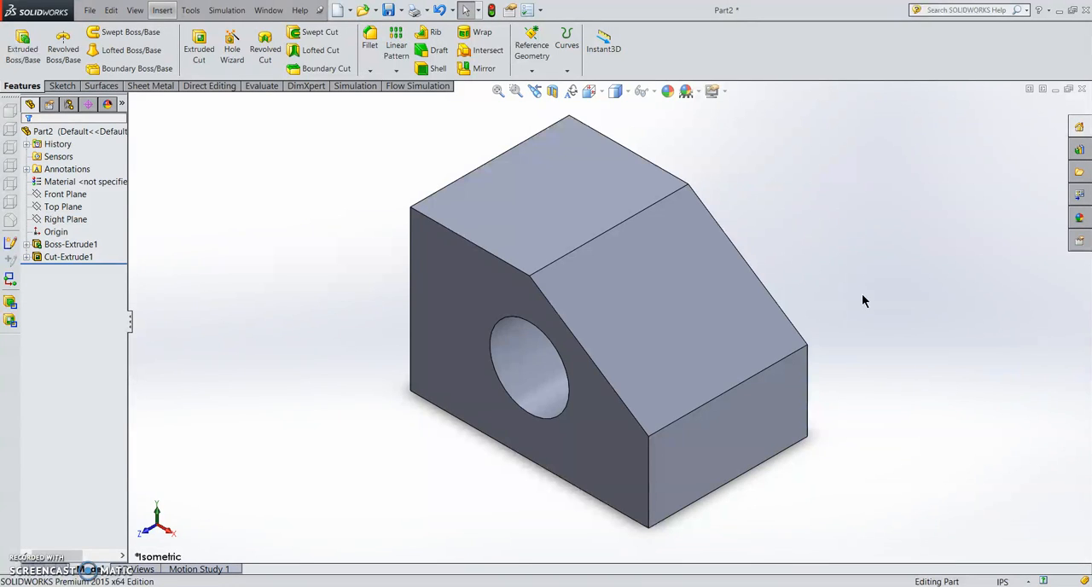
click(811, 270)
click(372, 32)
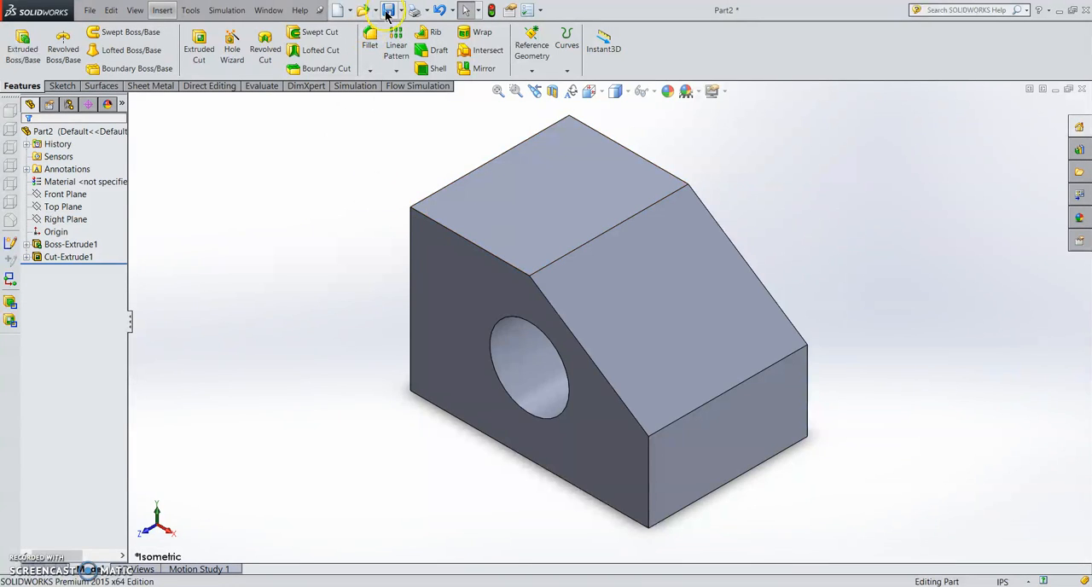